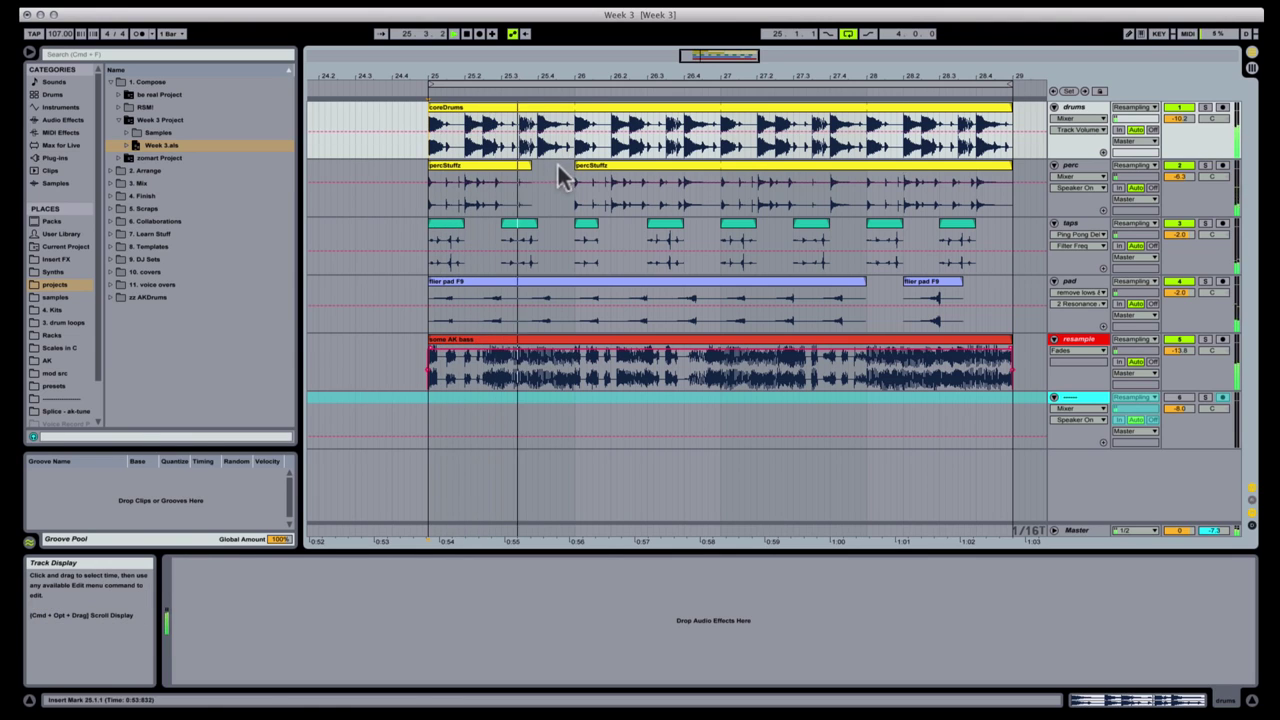
Step: Solo the resample track and select its some AK bass clip
left_click(1181, 342)
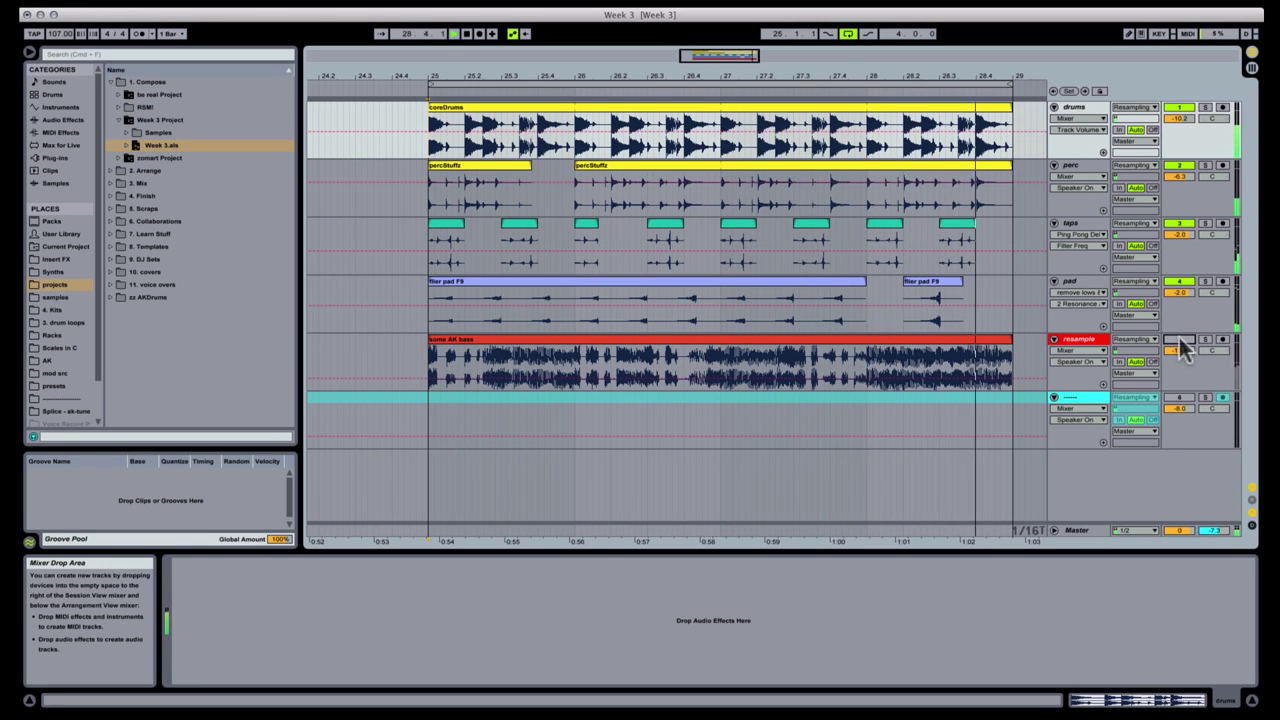
left_click(1205, 339)
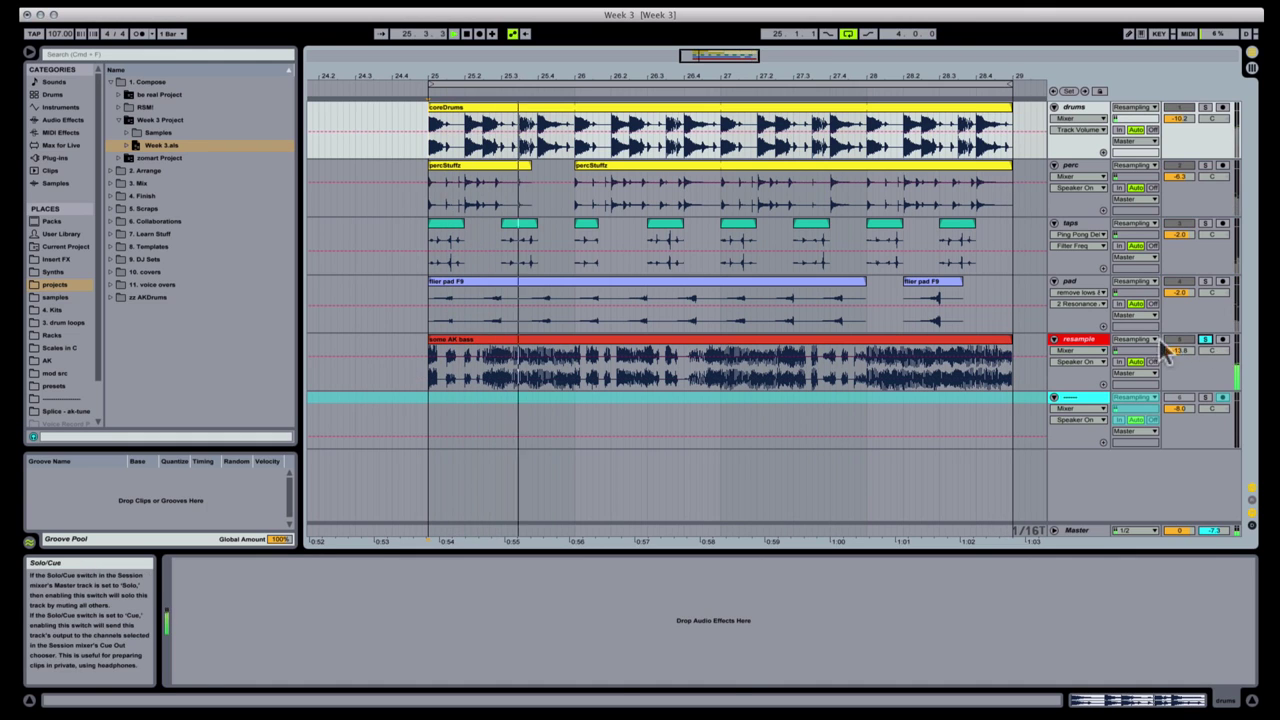
left_click(866, 350)
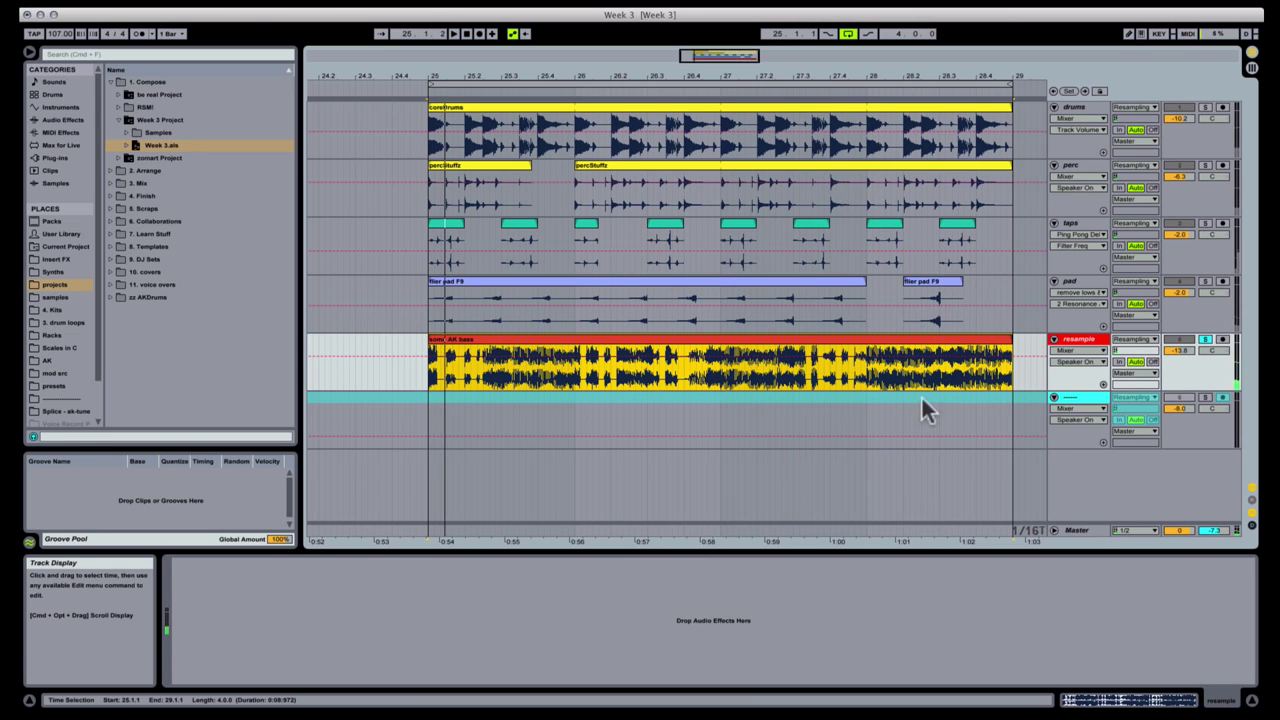
Step: Search the browser for "eq" and add an EQ Eight to the resample track
left_click(1070, 342)
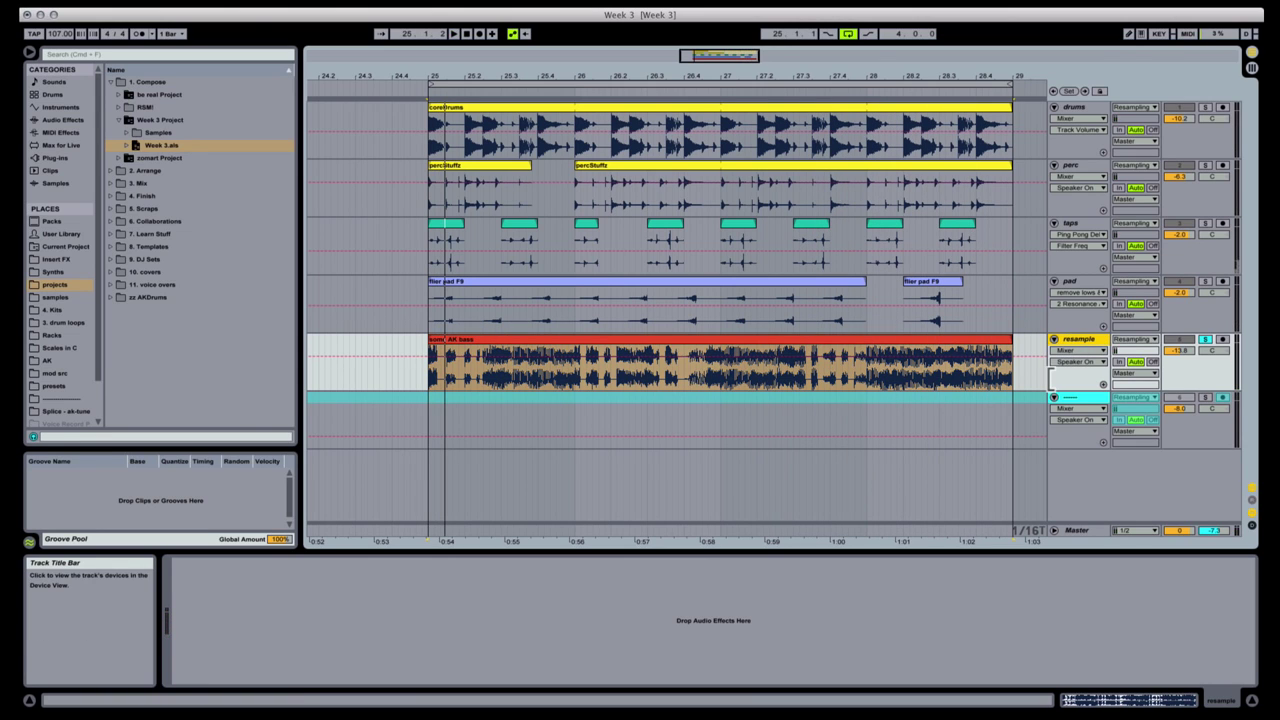
key("super+f")
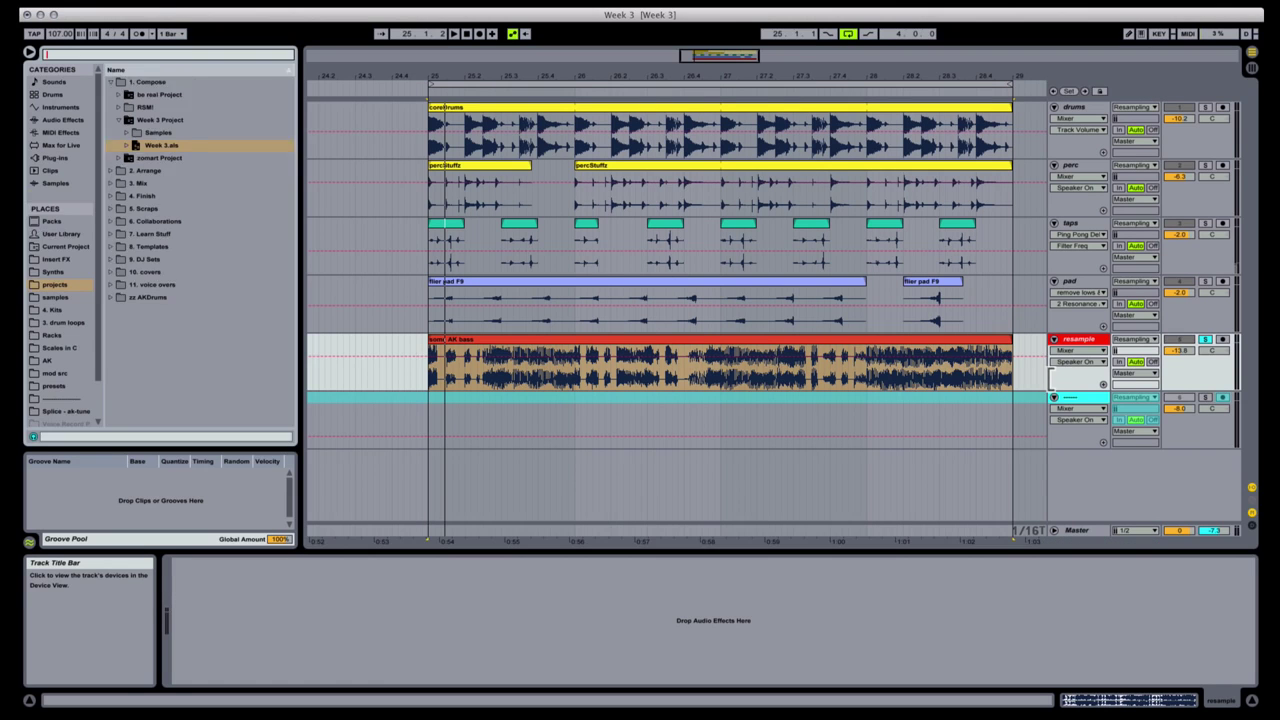
type("eq")
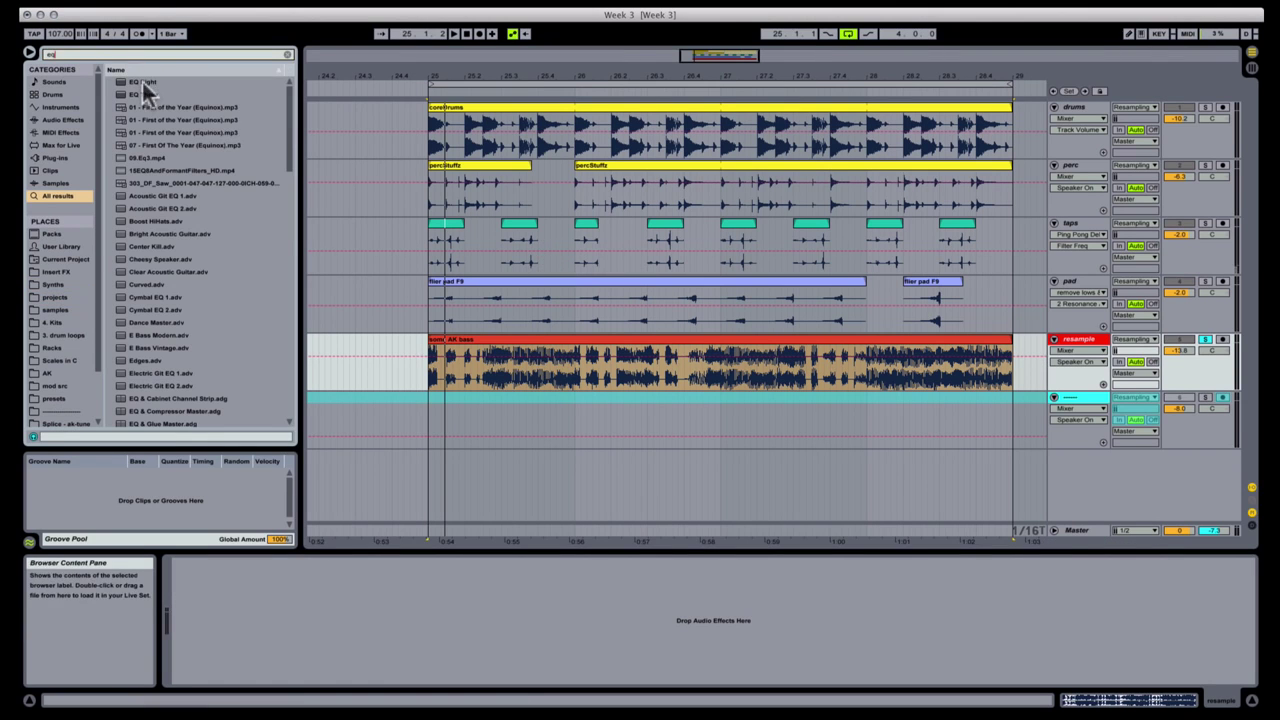
left_click_drag(141, 79, 333, 540)
left_click_drag(294, 597, 294, 597)
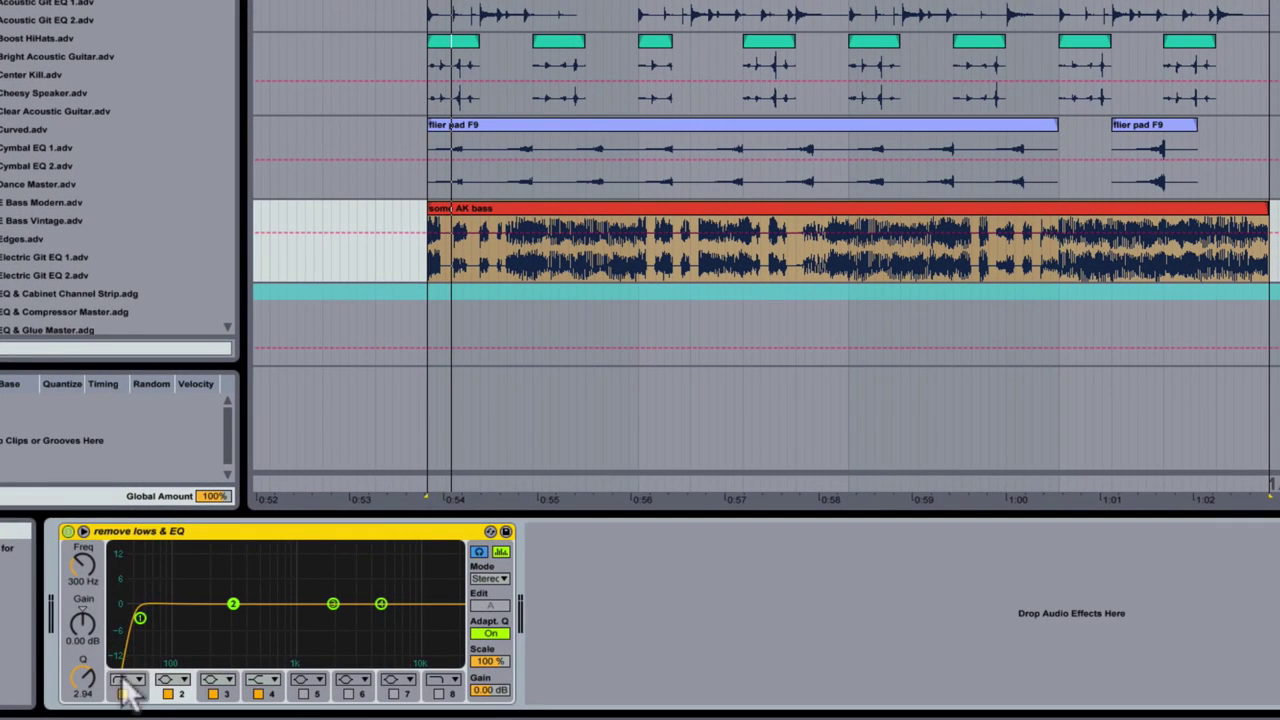
Step: Change the EQ's first band to a high-cut filter and set its frequency to 192 Hz while the loop plays
left_click(124, 681)
left_click(126, 656)
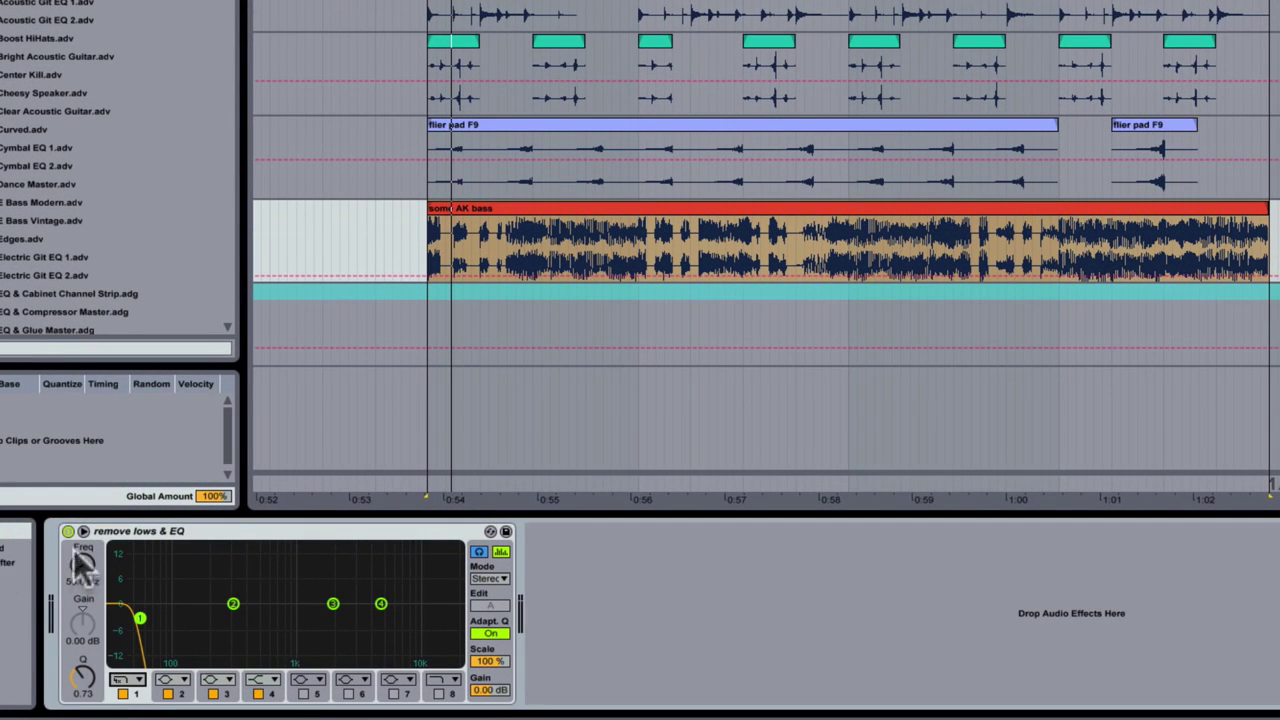
key("space")
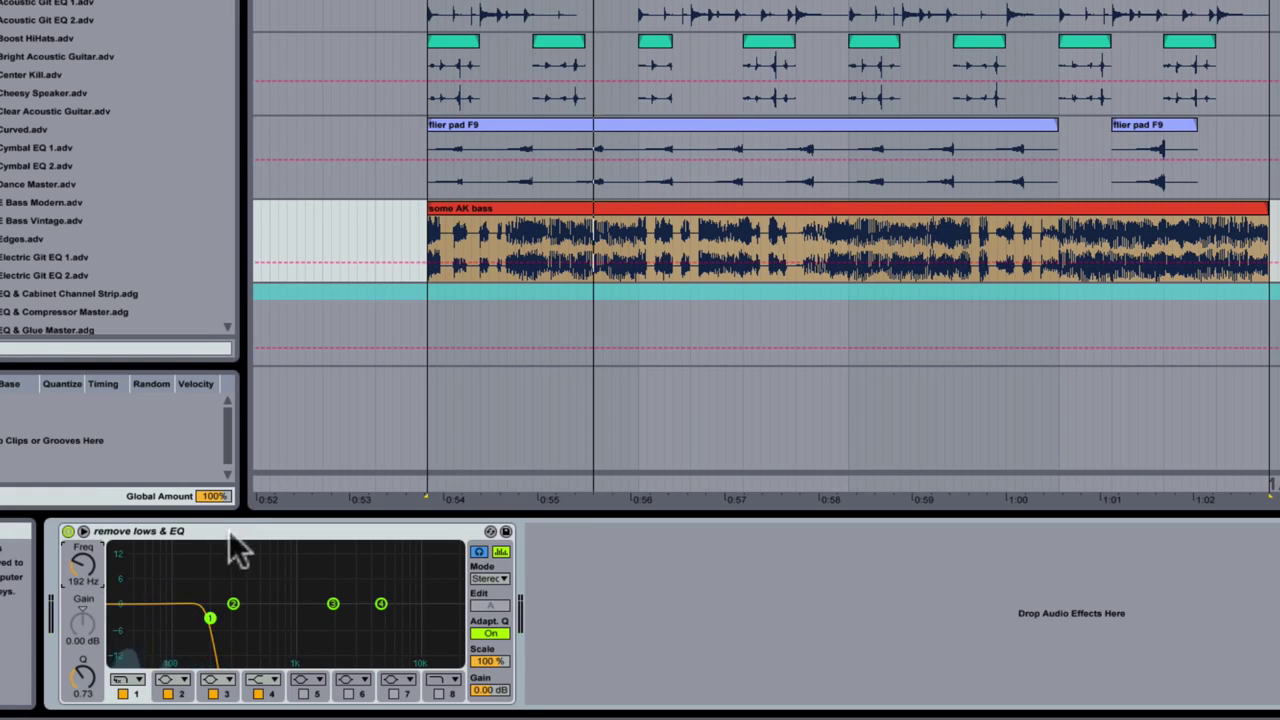
Step: Group the EQ into an Audio Effect Rack and duplicate its chain
left_click(231, 533)
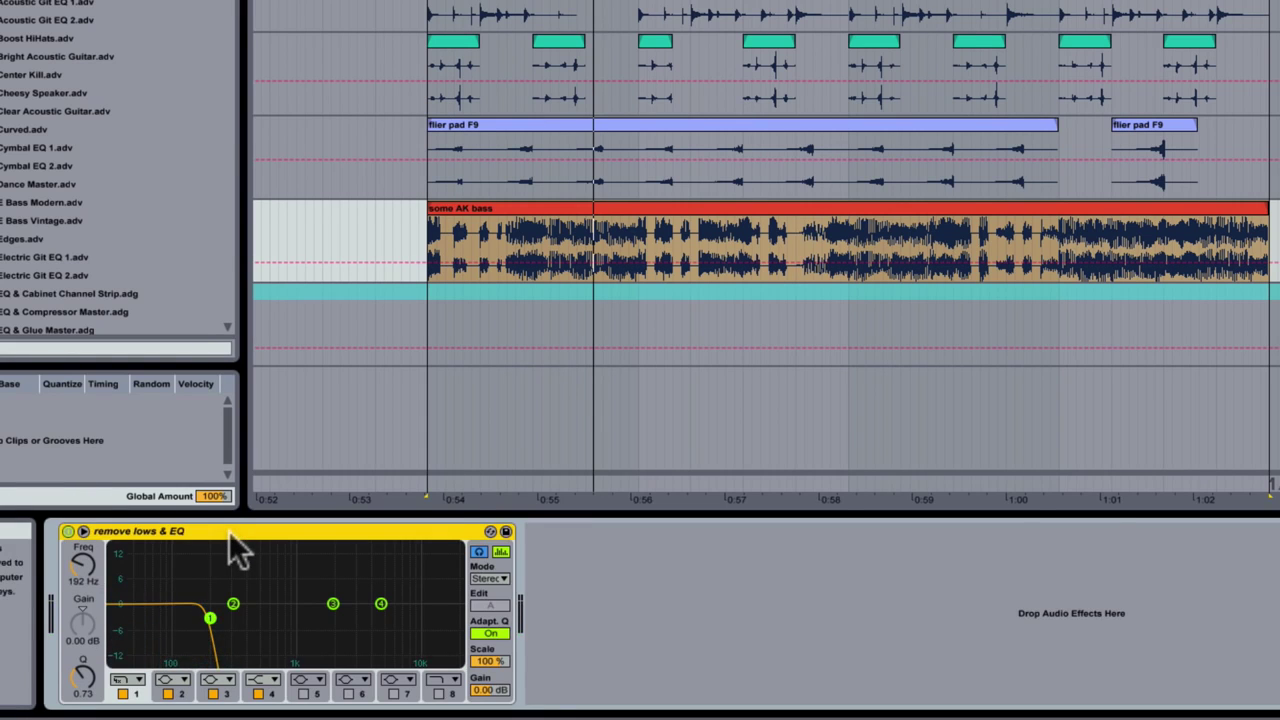
key("super+g")
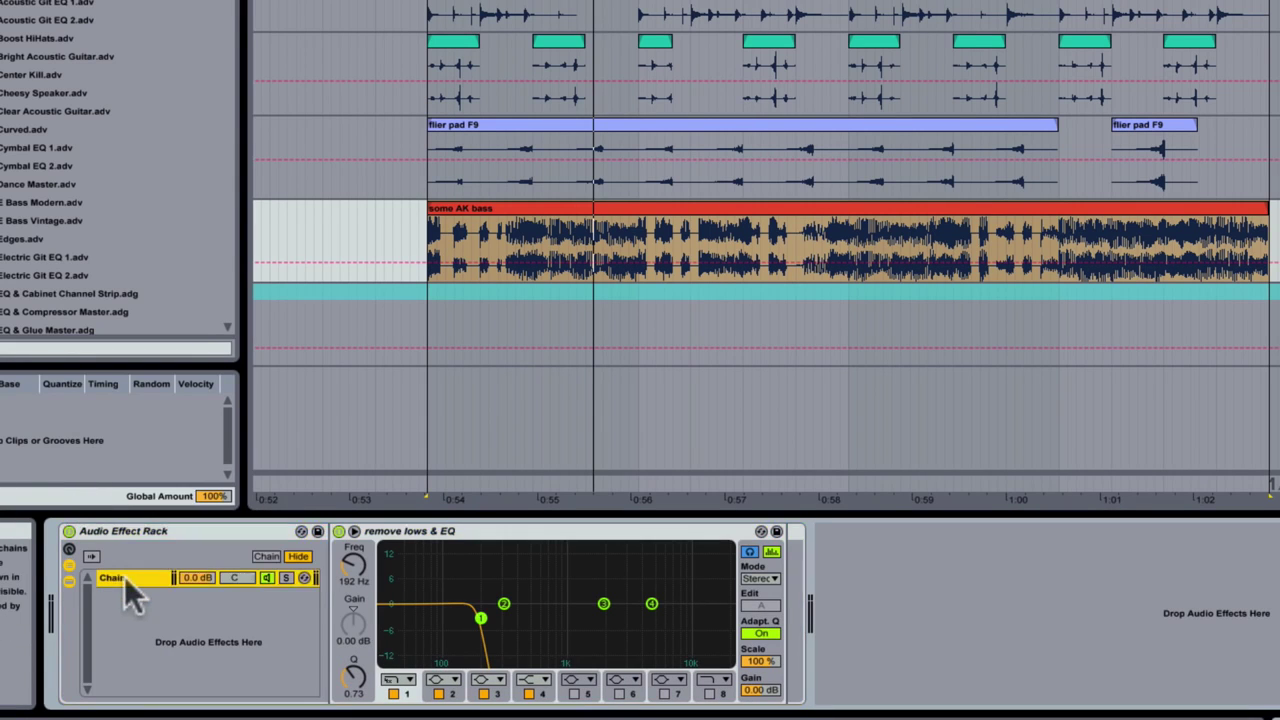
right_click(124, 576)
left_click(174, 414)
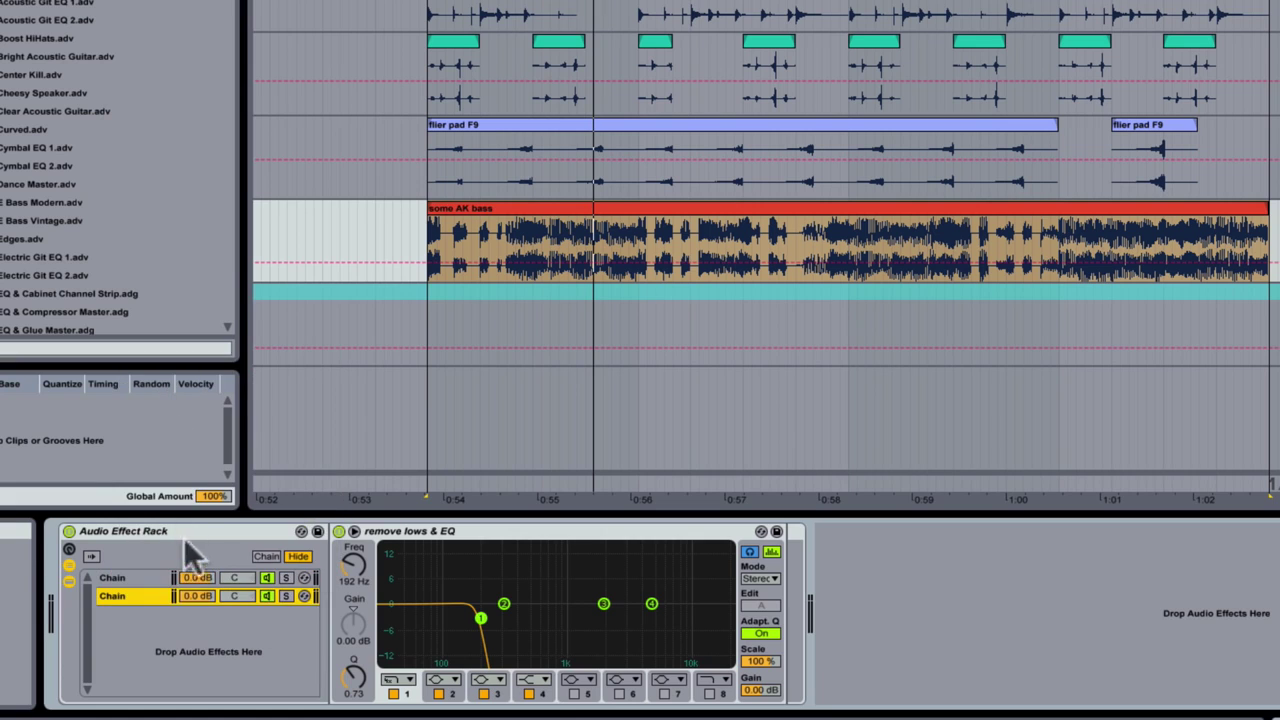
Step: Switch band 1 of the duplicated chain to a low-cut filter and name the two chains lows and highs
left_click(396, 681)
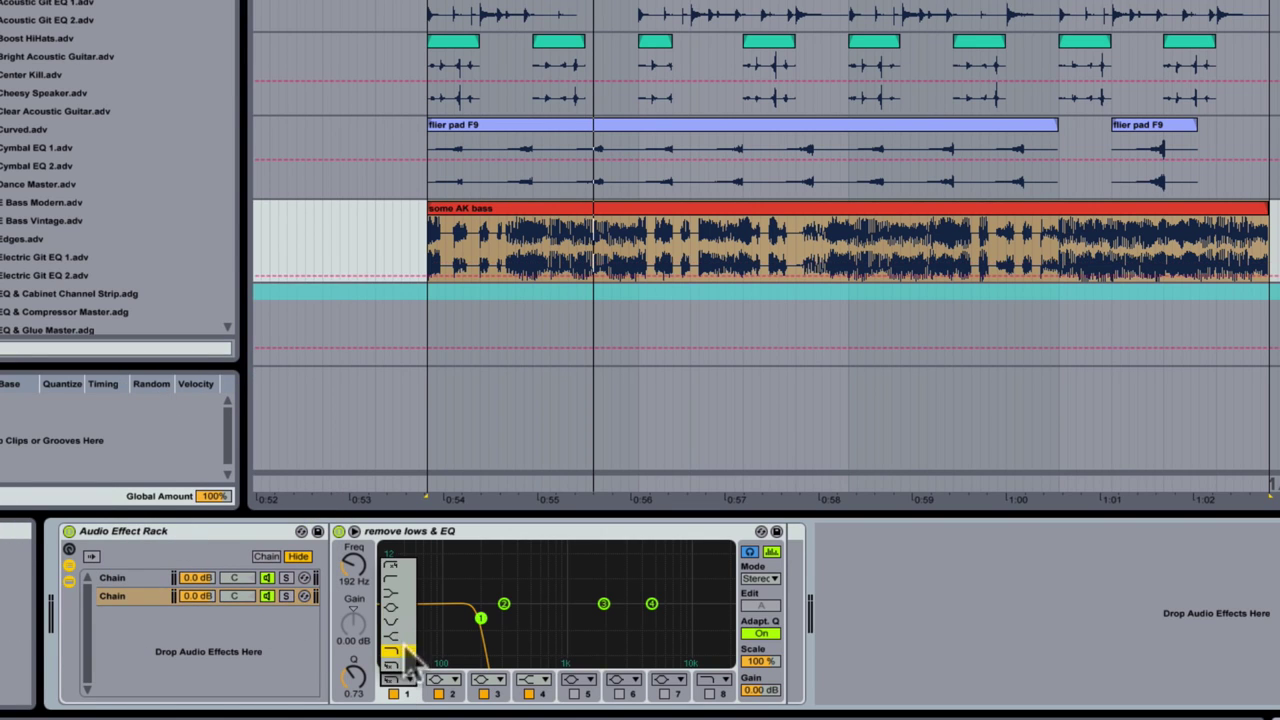
left_click(399, 577)
key("space")
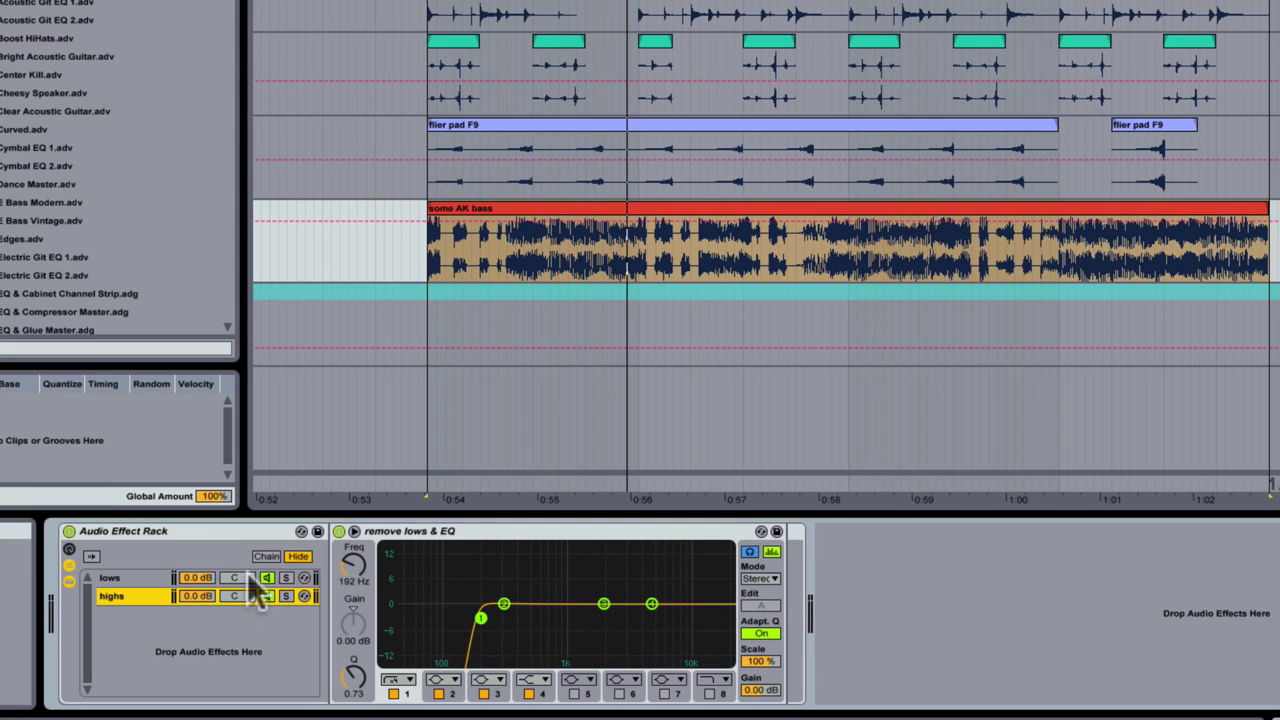
Step: Play the loop and audition the lows and highs chains soloed one after the other, ending with neither soloed
key("space")
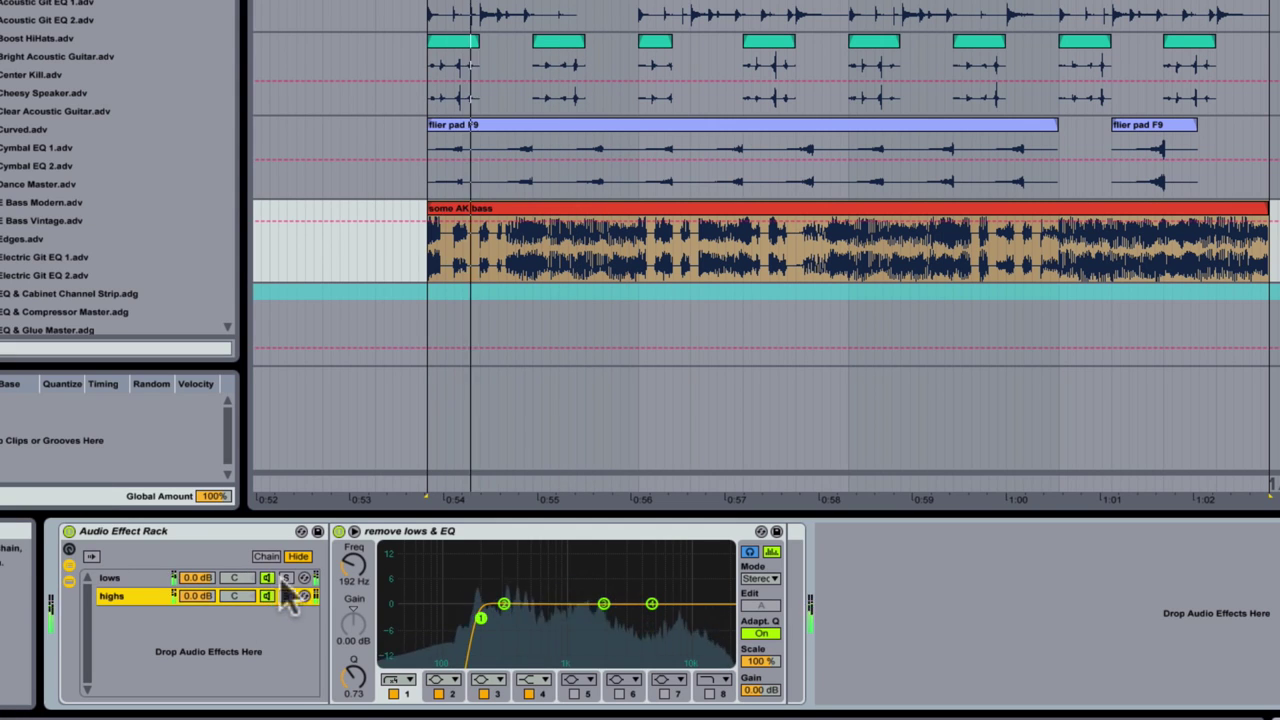
left_click(286, 578)
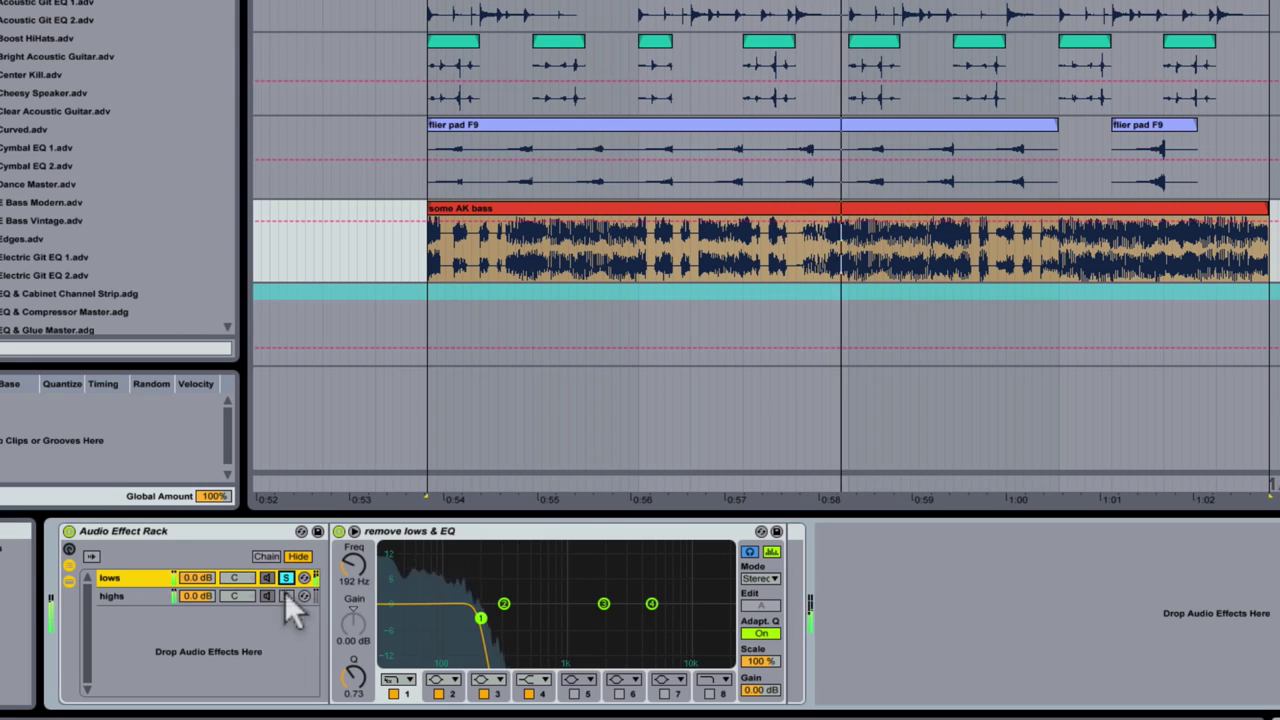
left_click(285, 595)
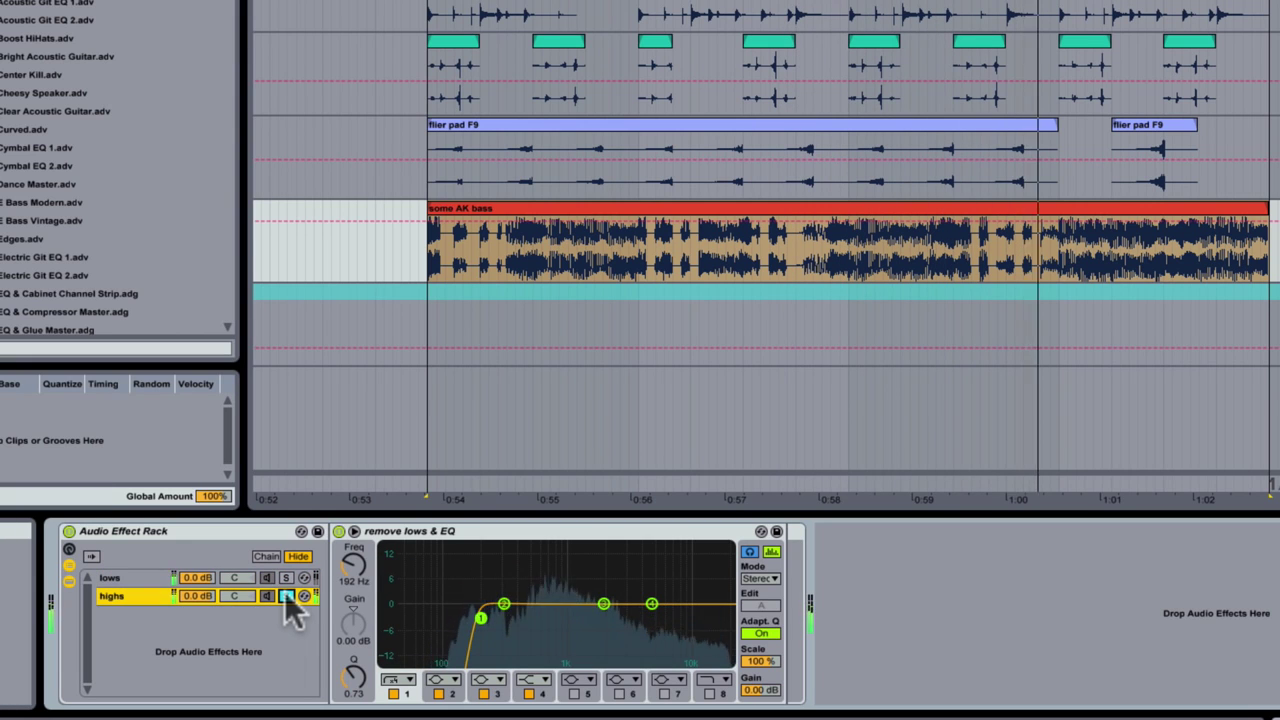
left_click(285, 595)
left_click(285, 595)
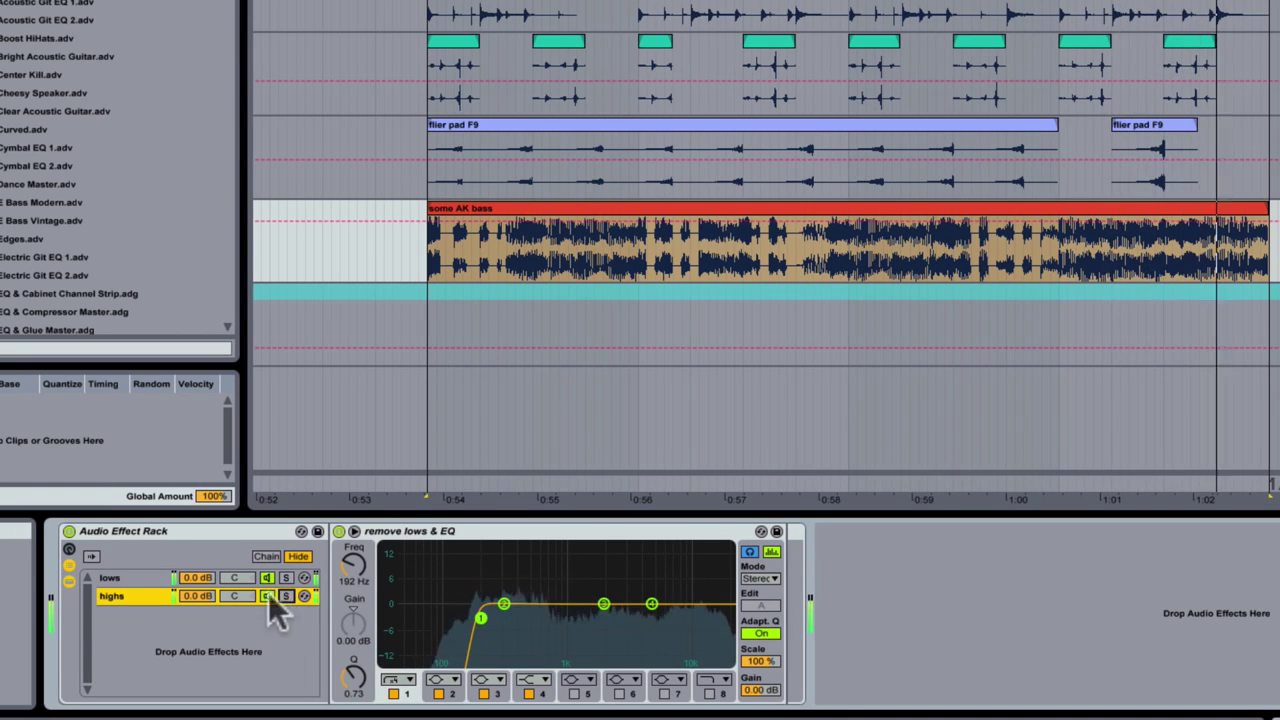
Step: Map the band 1 frequency of both the lows and highs chains to Macro 1
left_click(108, 578)
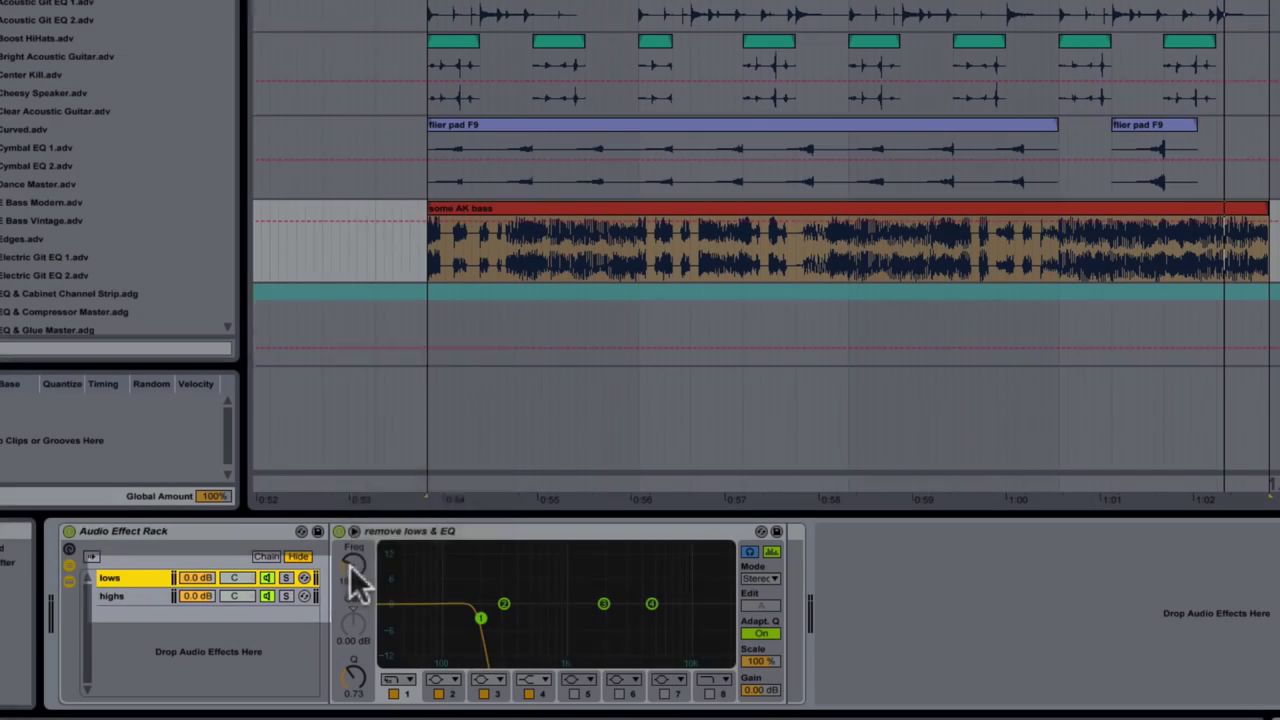
right_click(352, 568)
left_click(403, 458)
left_click(360, 596)
right_click(557, 570)
left_click(615, 472)
Step: Limit both Macro 1 frequency mappings to a maximum of 338 Hz and leave mapping mode
left_click(228, 531)
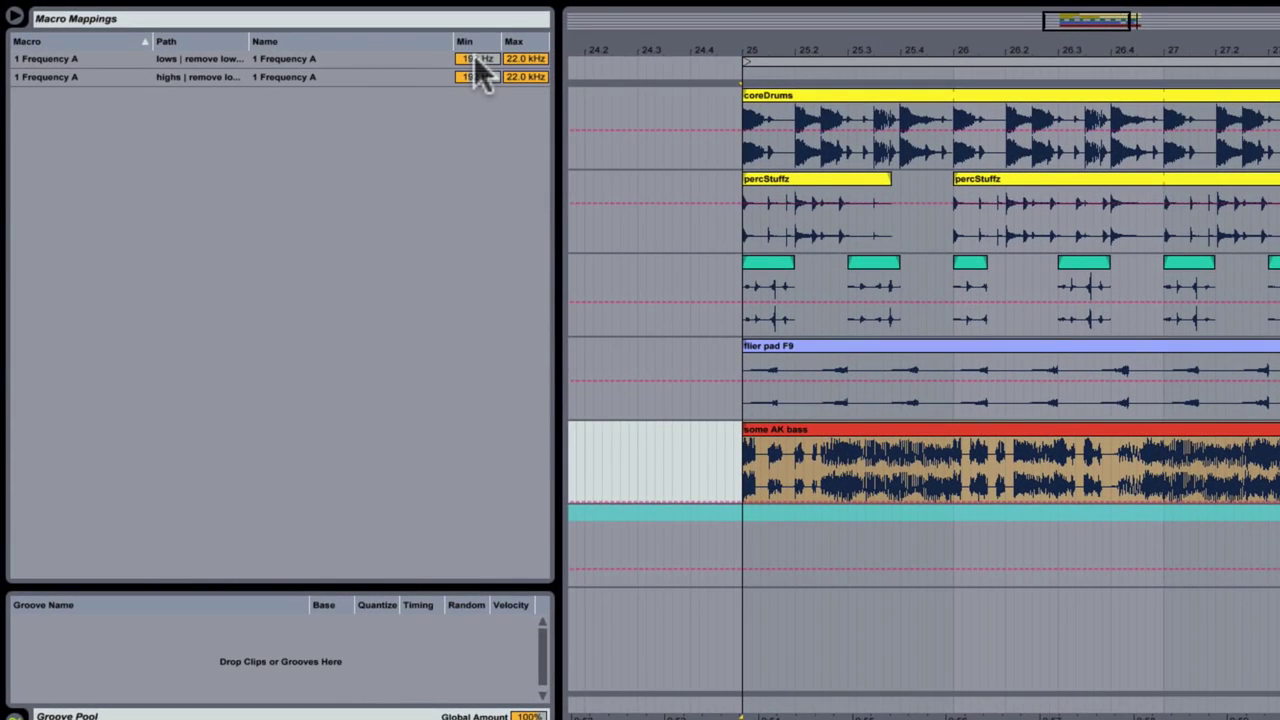
left_click_drag(530, 58, 525, 110)
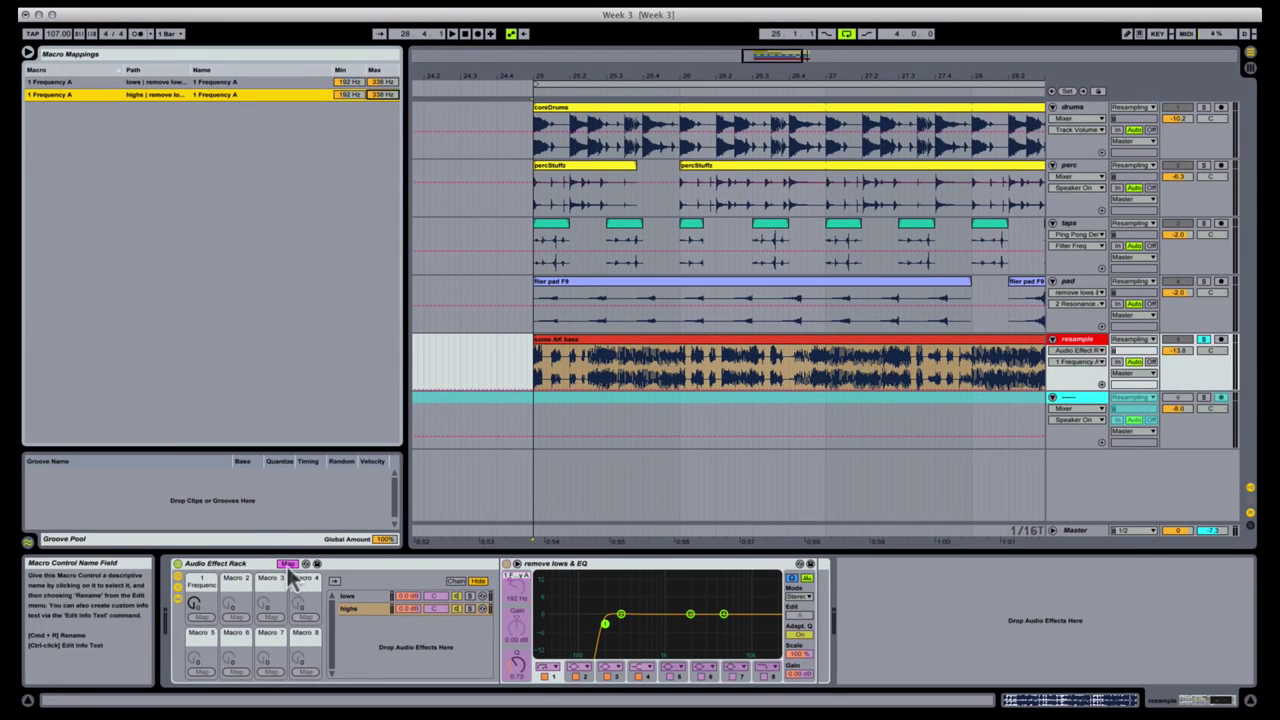
left_click(284, 564)
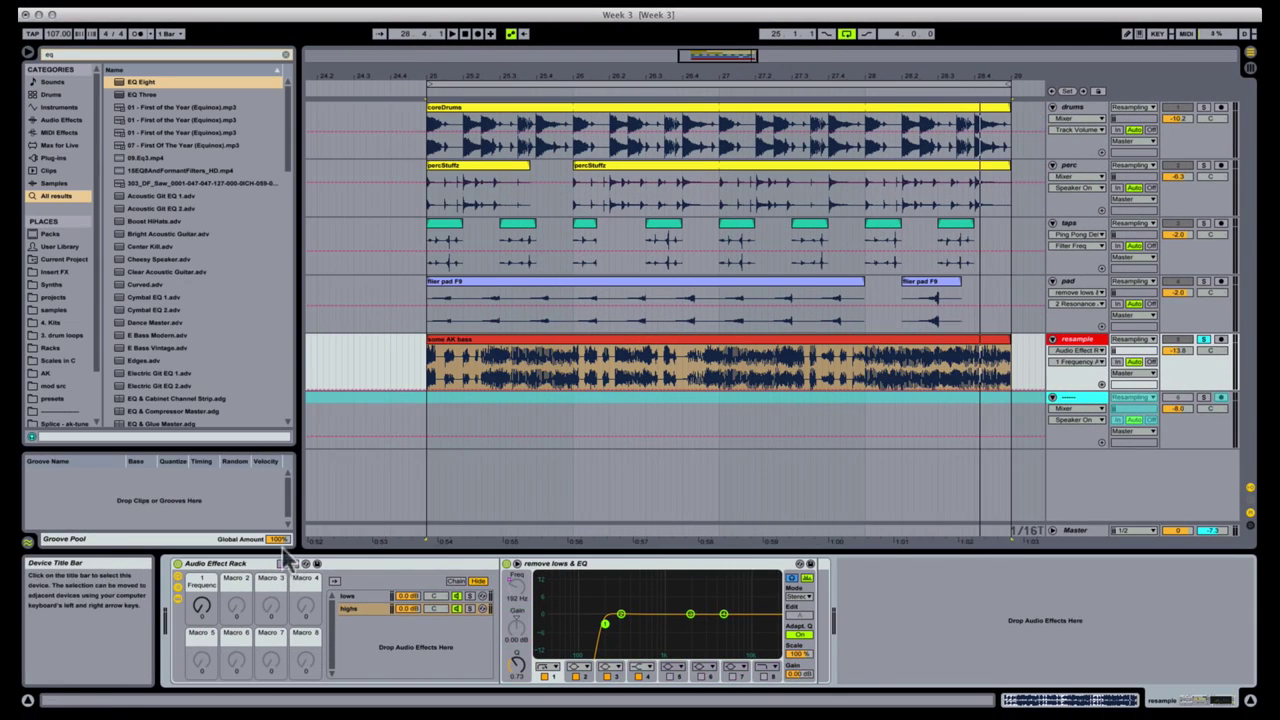
Step: Sweep the Macro 1 frequency knob while the loop plays to check the crossover moving in the lows and highs chains
left_click_drag(201, 606, 202, 658)
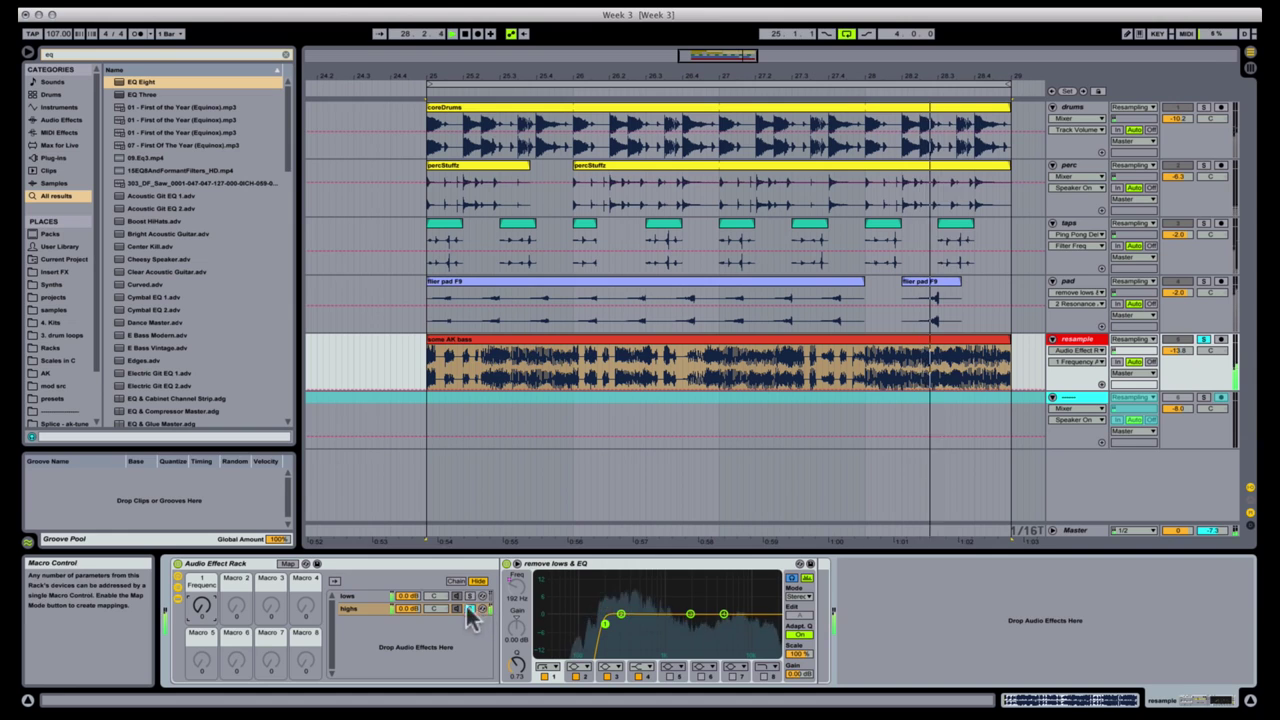
left_click(430, 597)
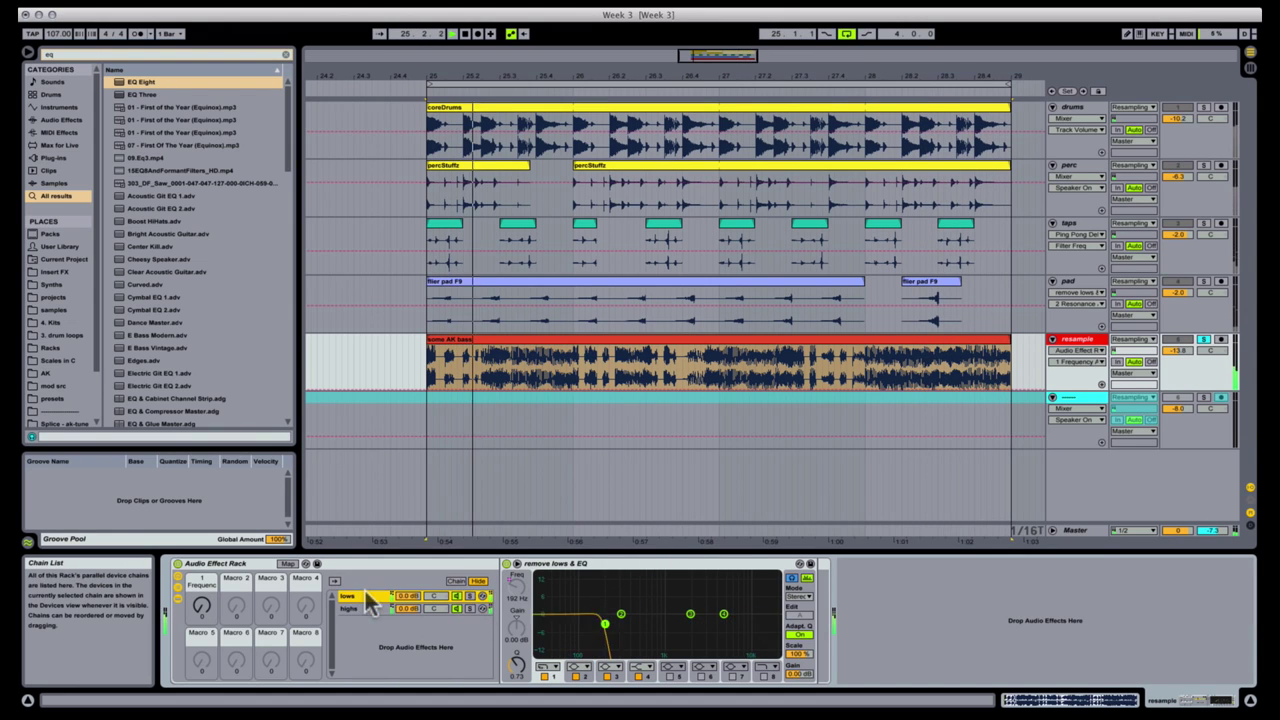
left_click_drag(213, 610, 213, 583)
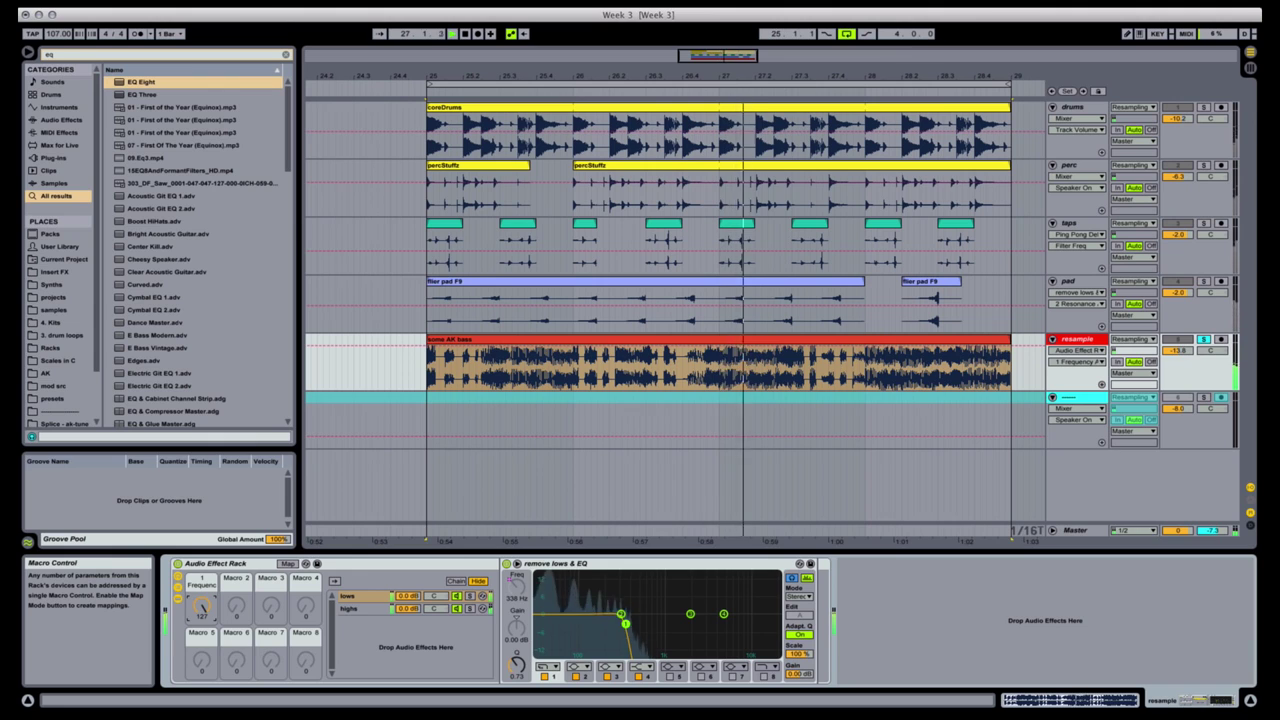
left_click(365, 604)
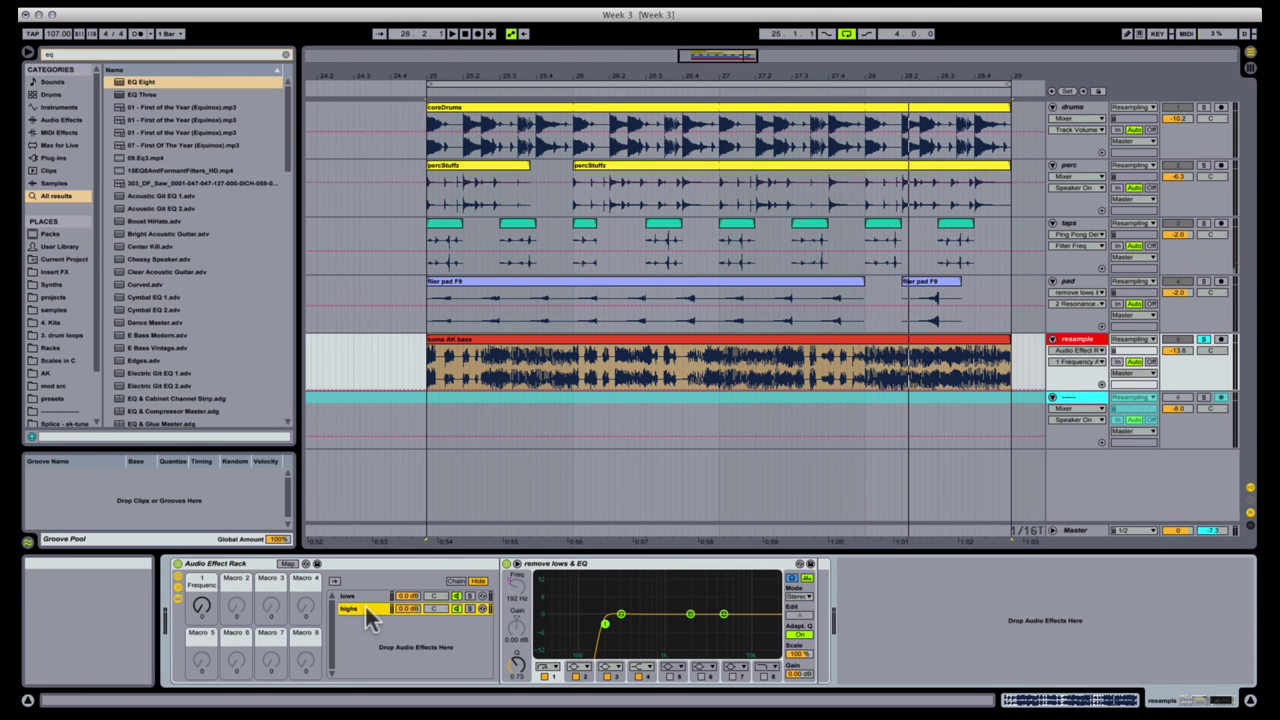
Step: Search the browser for "spec" and add a Spectrum analyzer after the rack on the resample track
key("super+f")
type("spec")
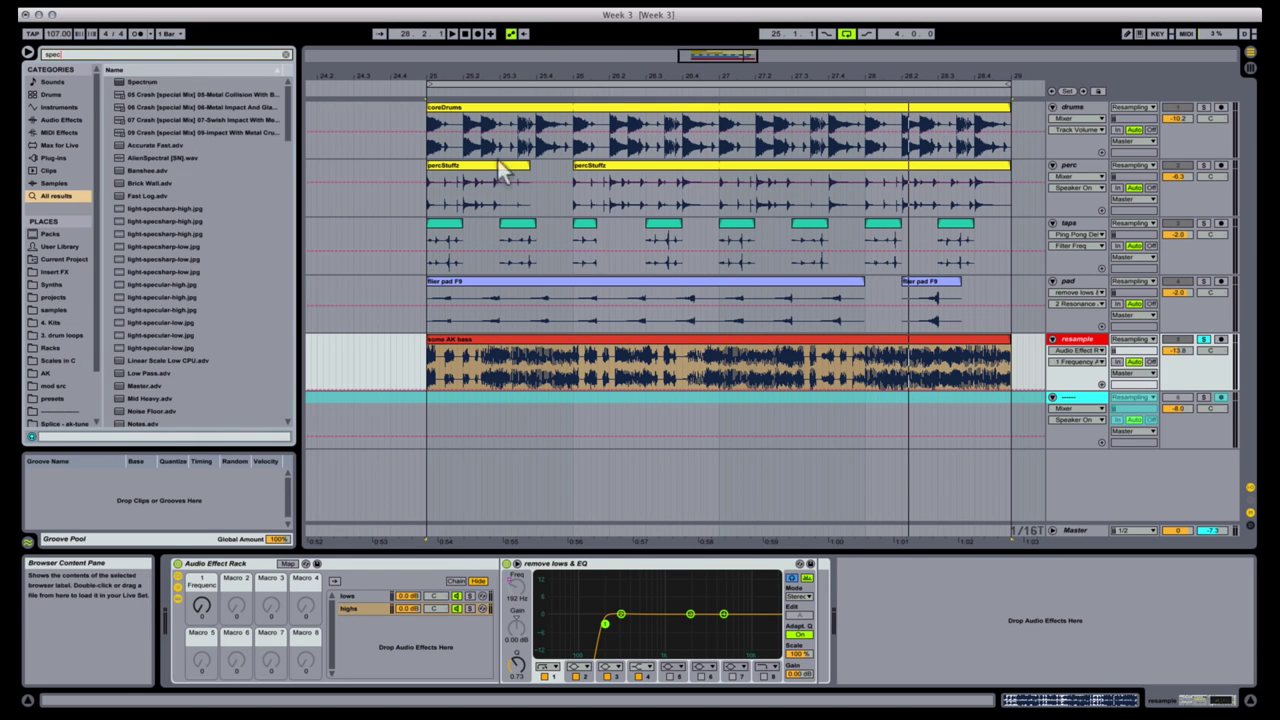
key("Down")
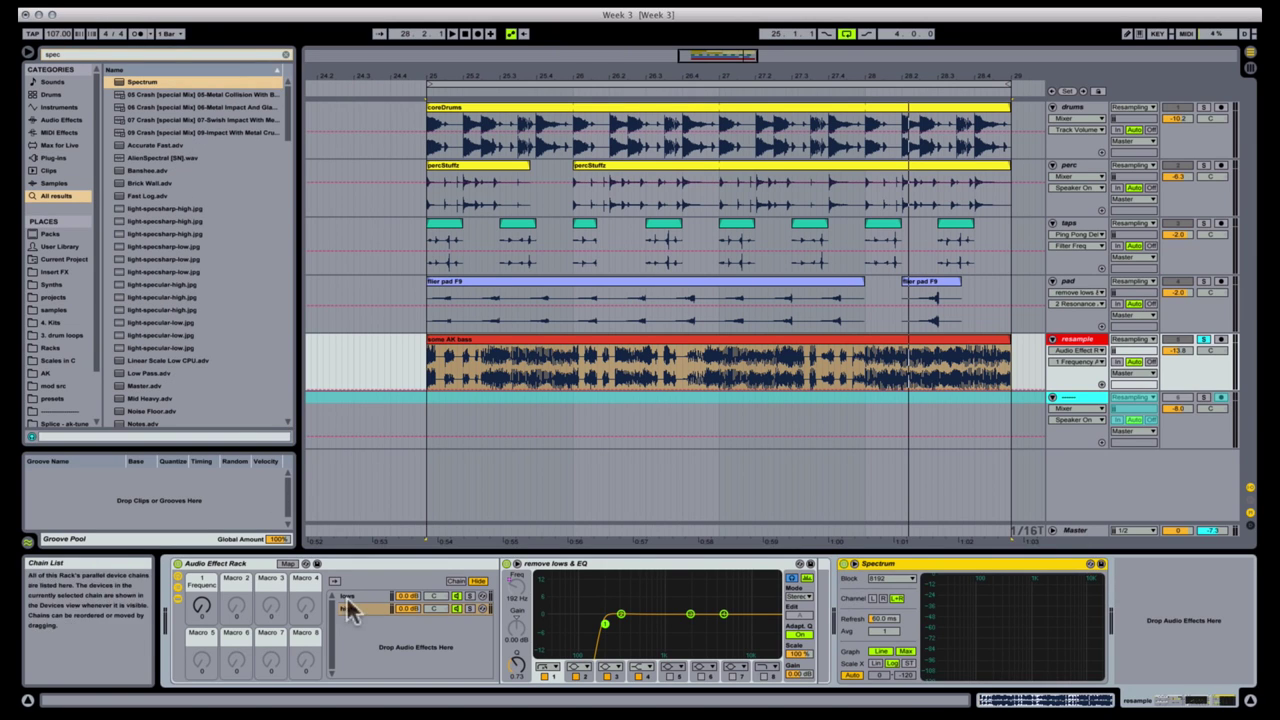
Step: Play the loop and examine the filter slopes of the soloed lows and highs chains in the enlarged Spectrum display
left_click(346, 596)
key("space")
left_click(468, 596)
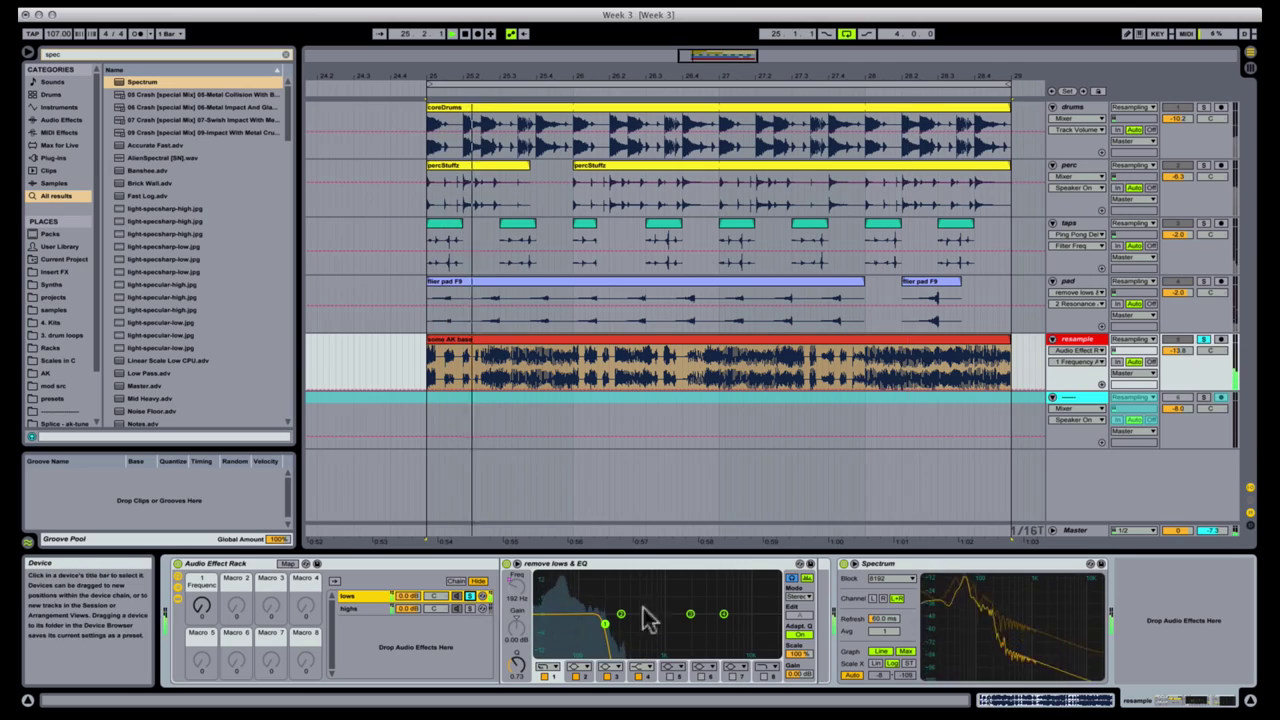
double_click(1017, 617)
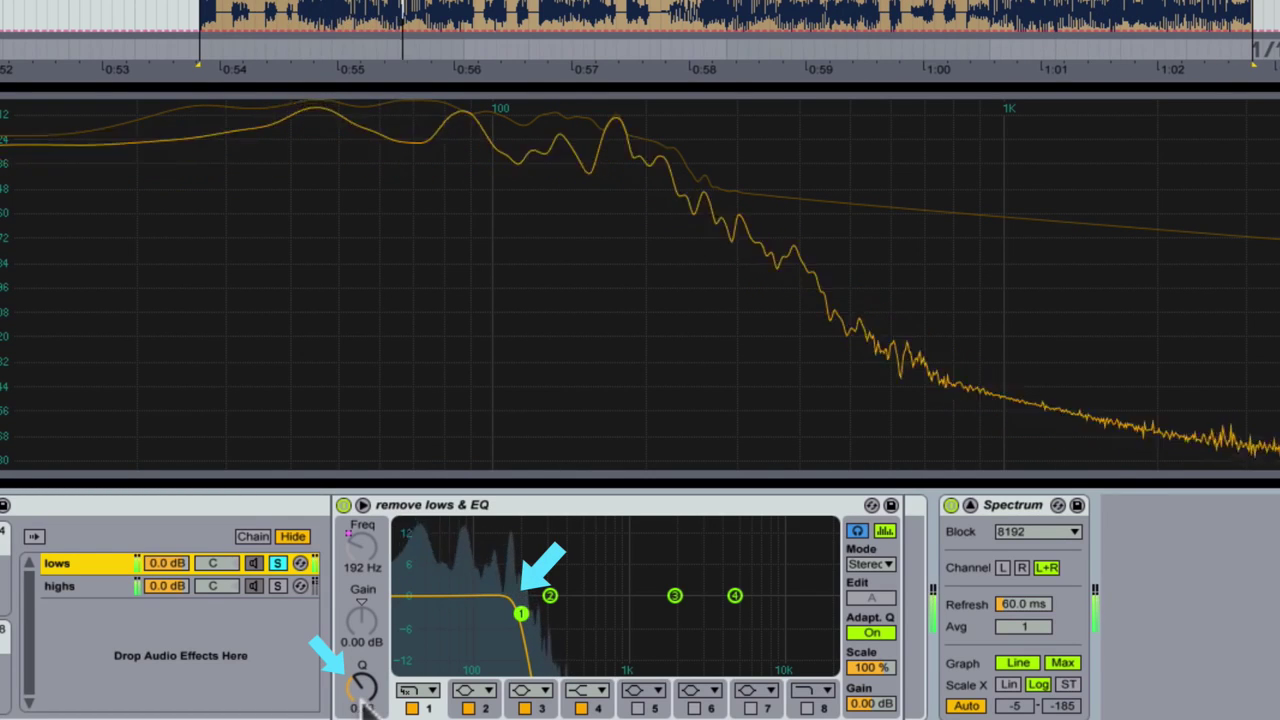
mouse_move(363, 688)
left_mouse_down()
mouse_move(363, 669)
mouse_move(368, 690)
left_mouse_up()
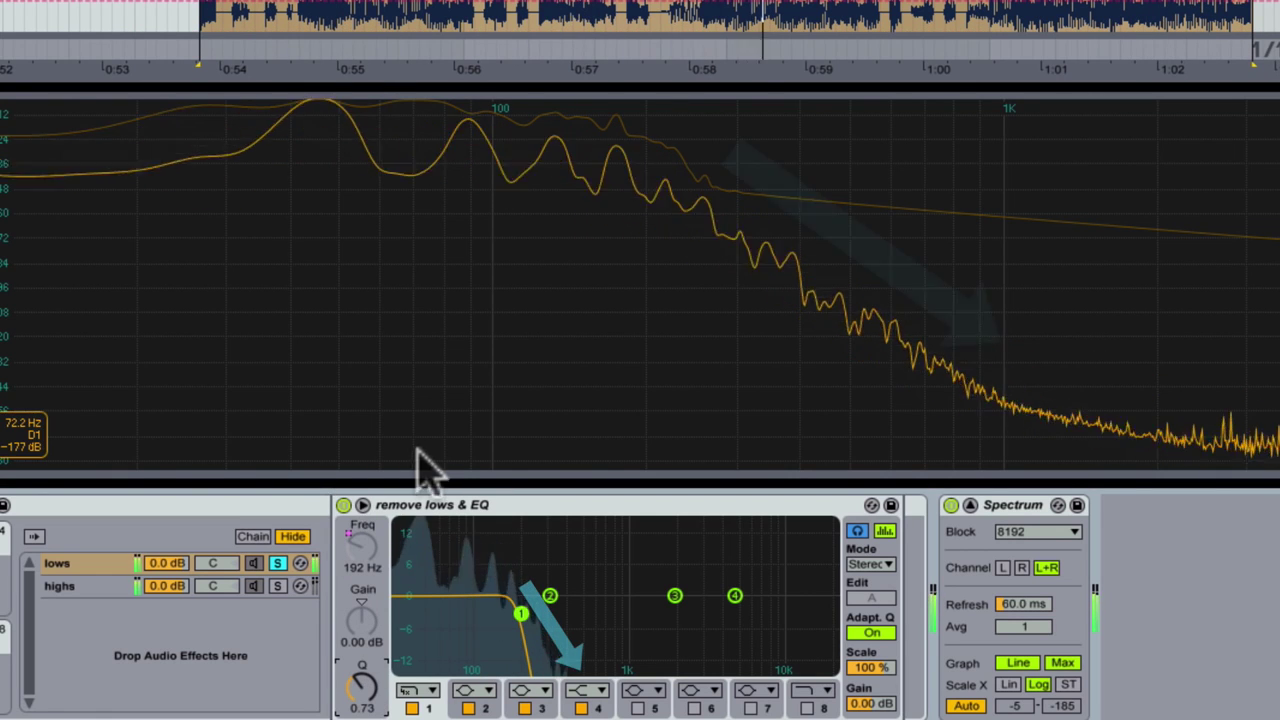
left_click(278, 586)
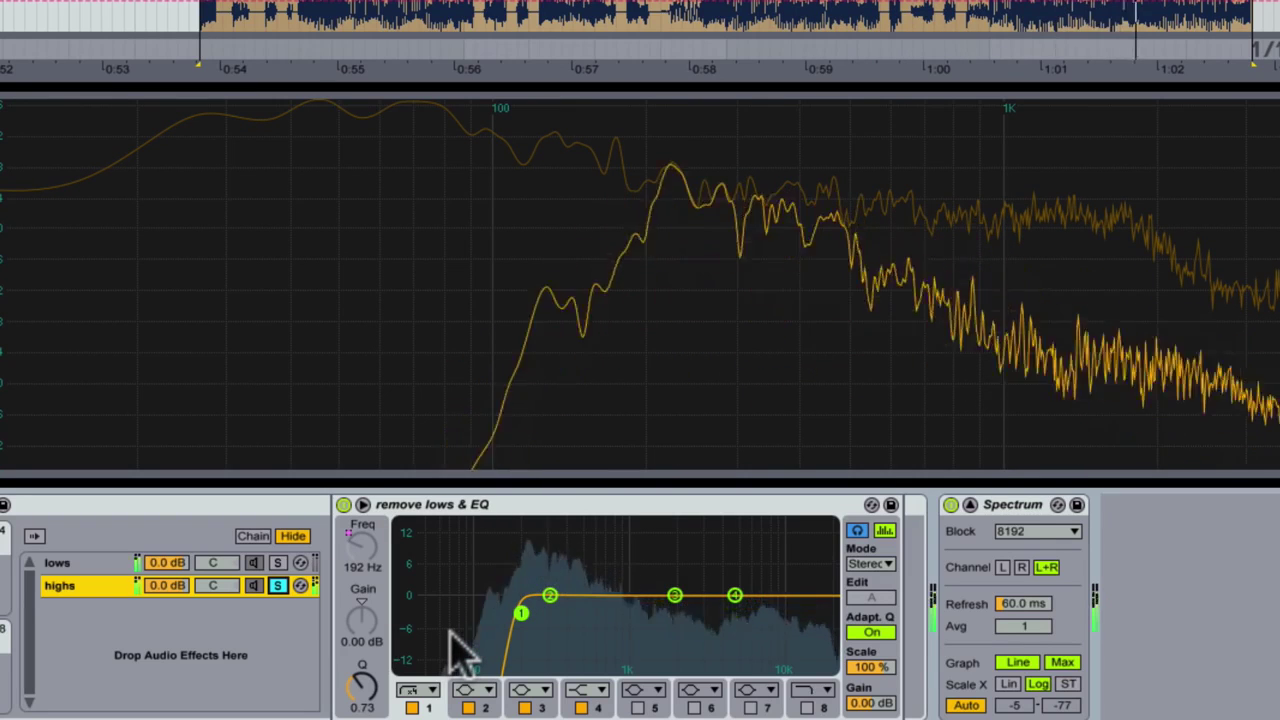
left_click(278, 586)
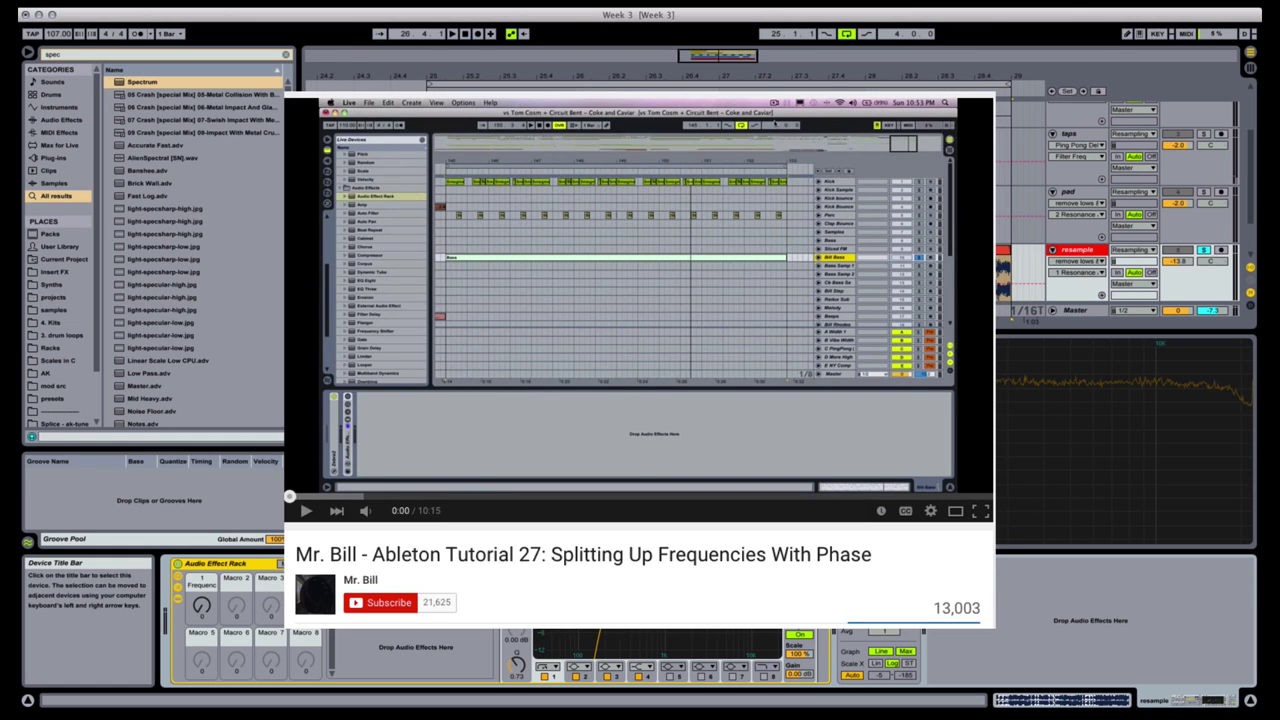
Step: Remove the rack and Spectrum from the resample track, search the browser for "eq" and add a fresh EQ Eight
key("ctrl+t")
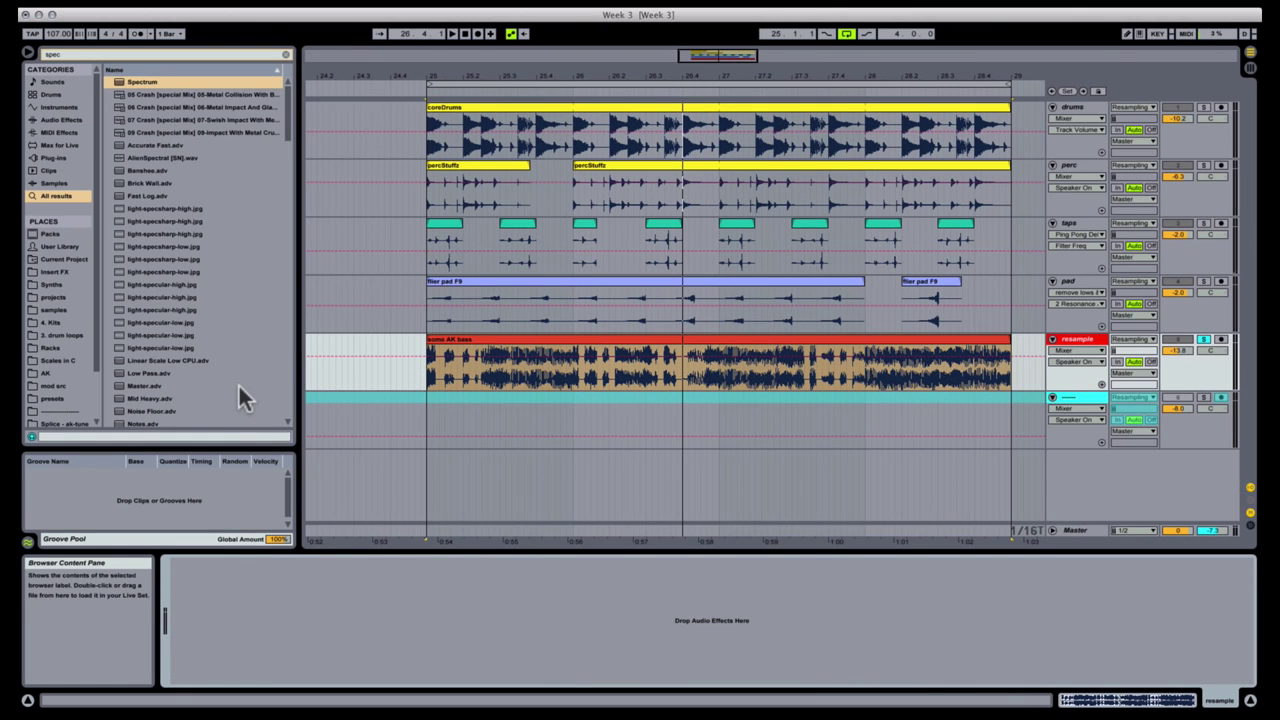
key("ctrl+f")
type("eq")
left_click_drag(141, 82, 295, 630)
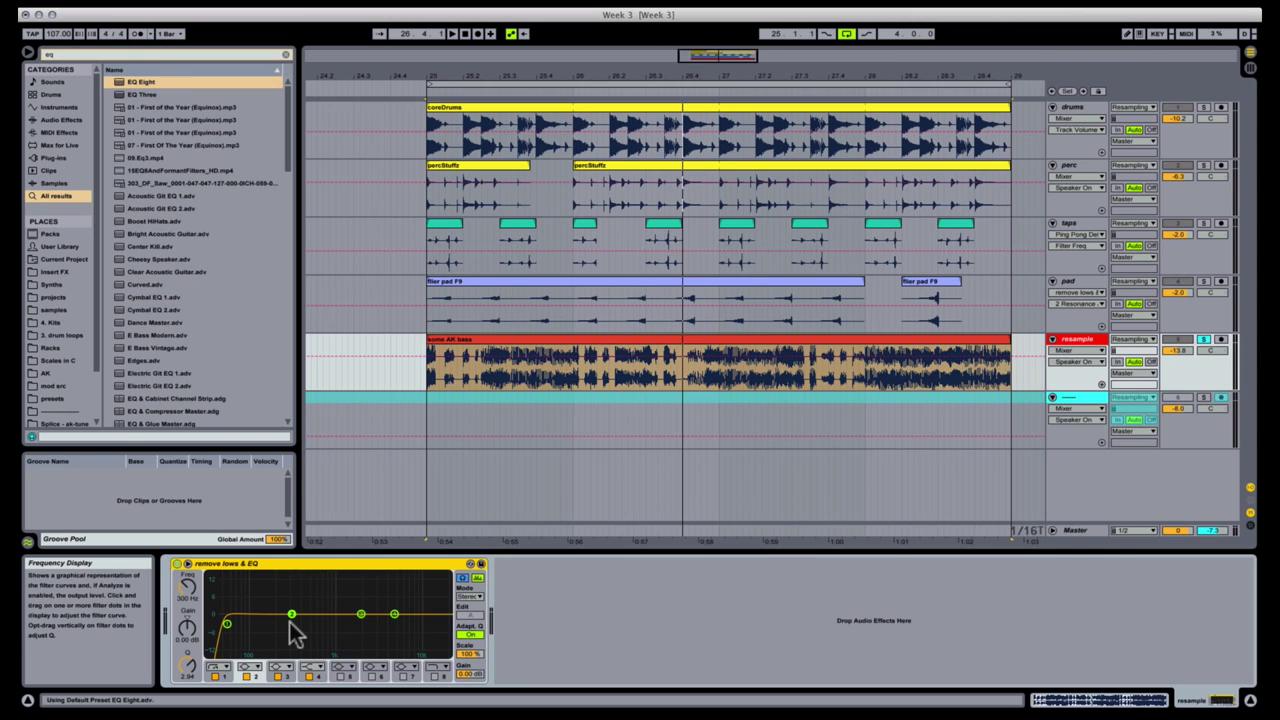
Step: Switch EQ Eight band 1 to a low-pass filter at 208 Hz with Q 0.73 while the loop plays
left_click(214, 667)
left_click(222, 596)
mouse_move(190, 595)
left_mouse_down()
mouse_move(190, 560)
mouse_move(190, 595)
left_mouse_up()
key("space")
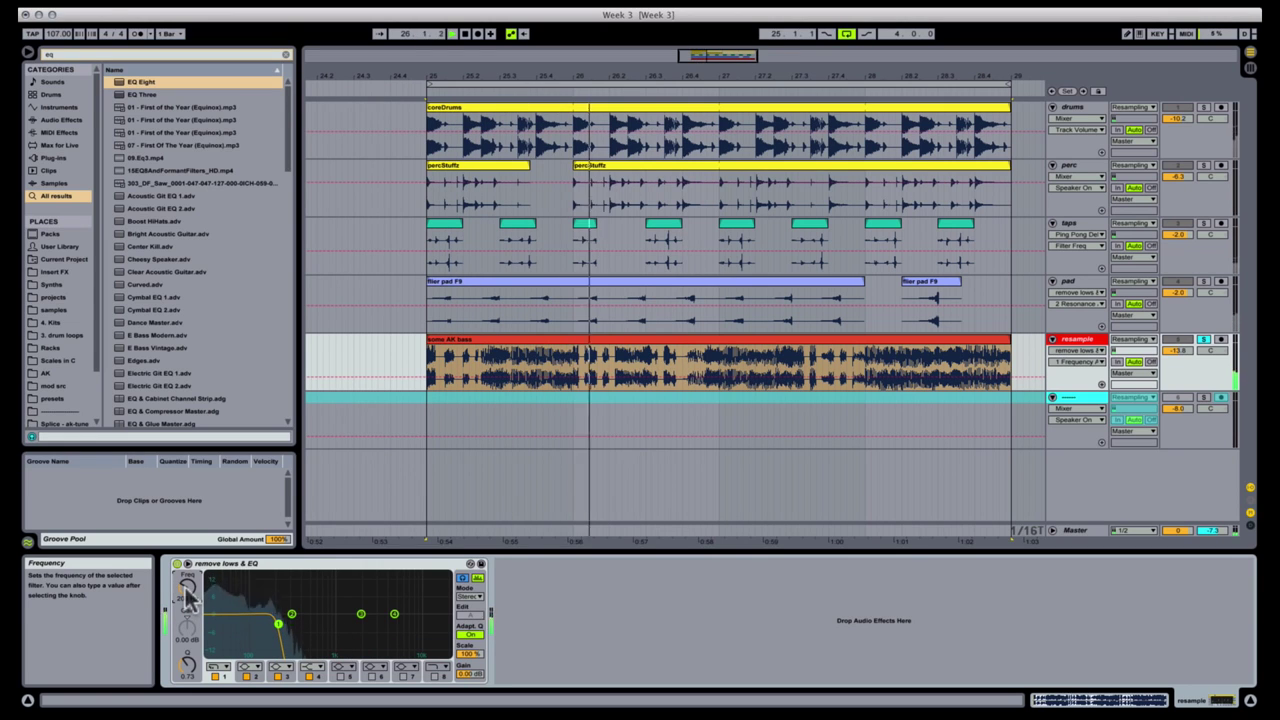
Step: Group the EQ Eight into an Audio Effect Rack, duplicate its chain and name the two chains lows and highs
left_click(297, 566)
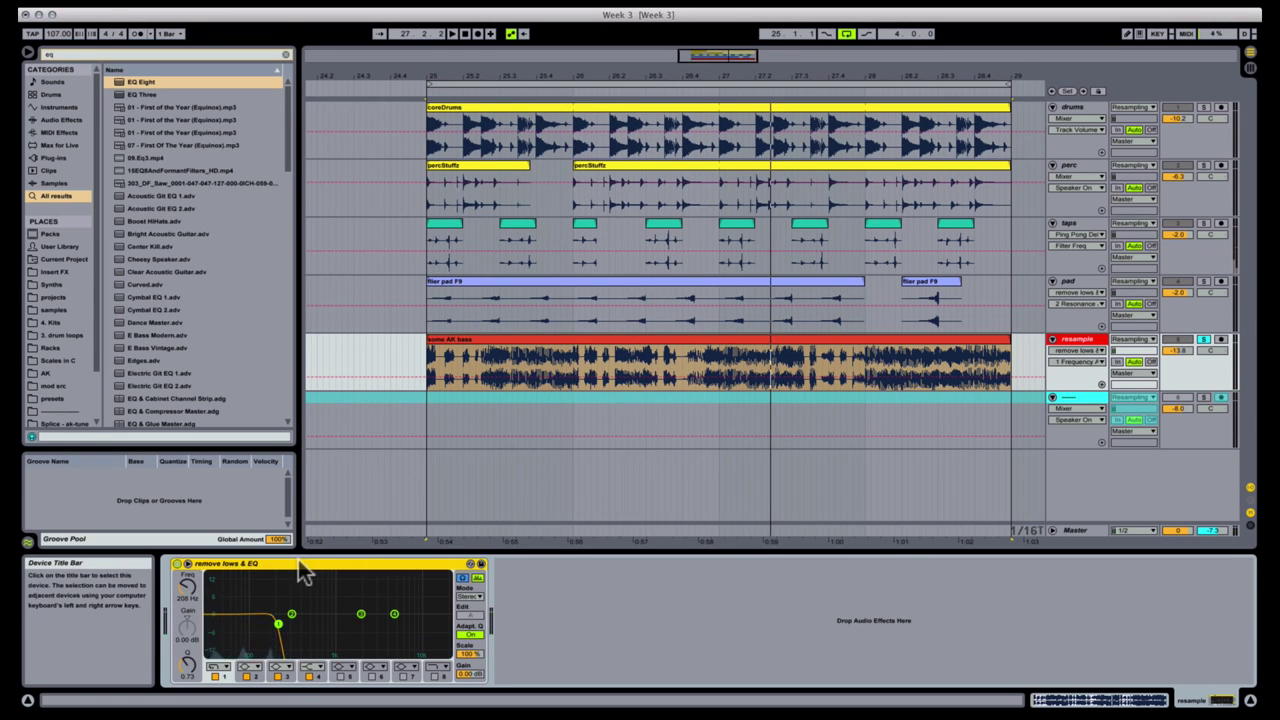
key("super+g")
left_click(177, 598)
left_click(215, 596)
key("super+d")
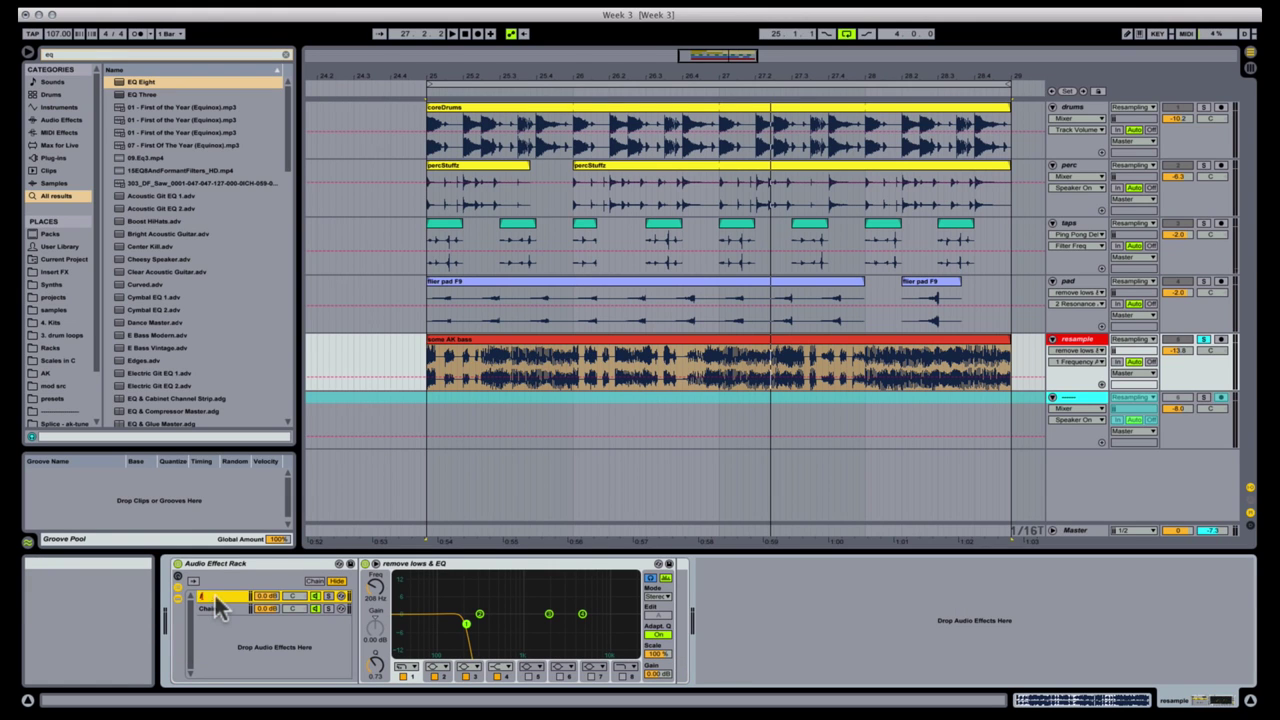
key("Tab")
key("Tab")
left_click(213, 607)
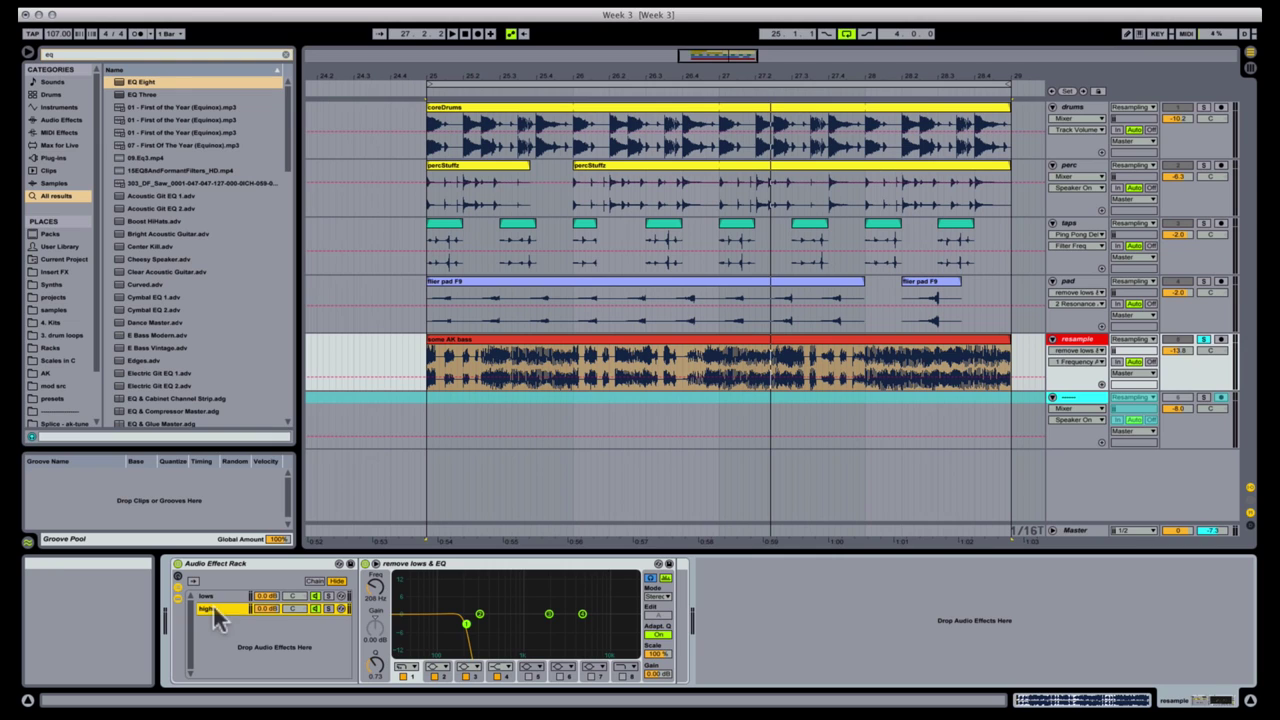
Step: Play the loop and compare the lows and highs chains by soloing each one, ending with both unsoloed
left_click(328, 596)
key("space")
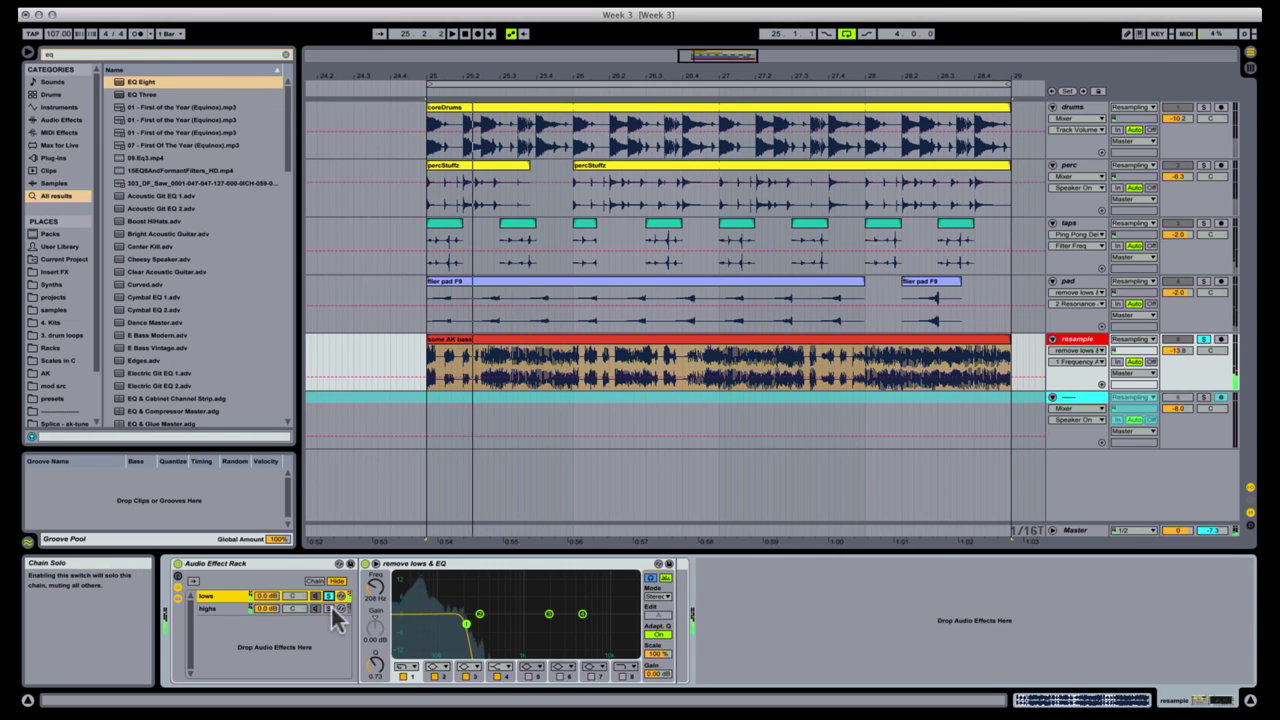
left_click(328, 608)
left_click(330, 609)
key("space")
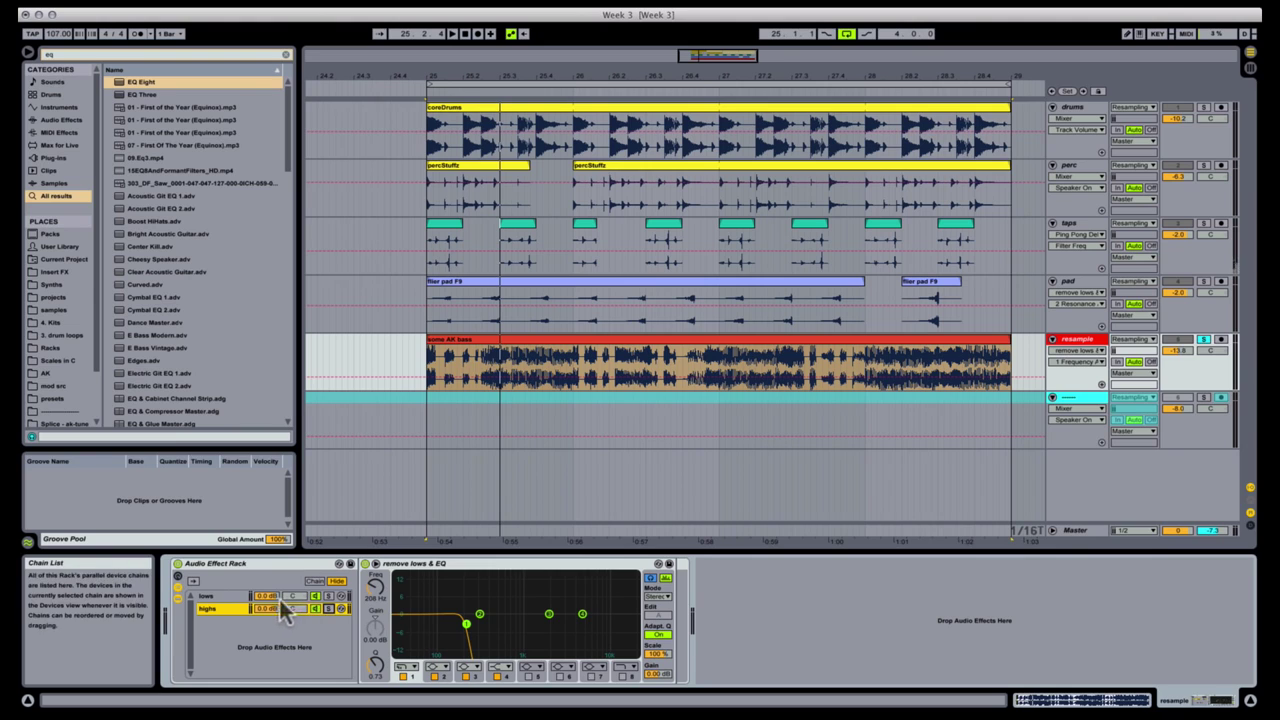
Step: Group the highs chain's EQ Eight into a nested Audio Effect Rack and create an empty second chain in it
double_click(223, 610)
double_click(222, 607)
left_click(452, 566)
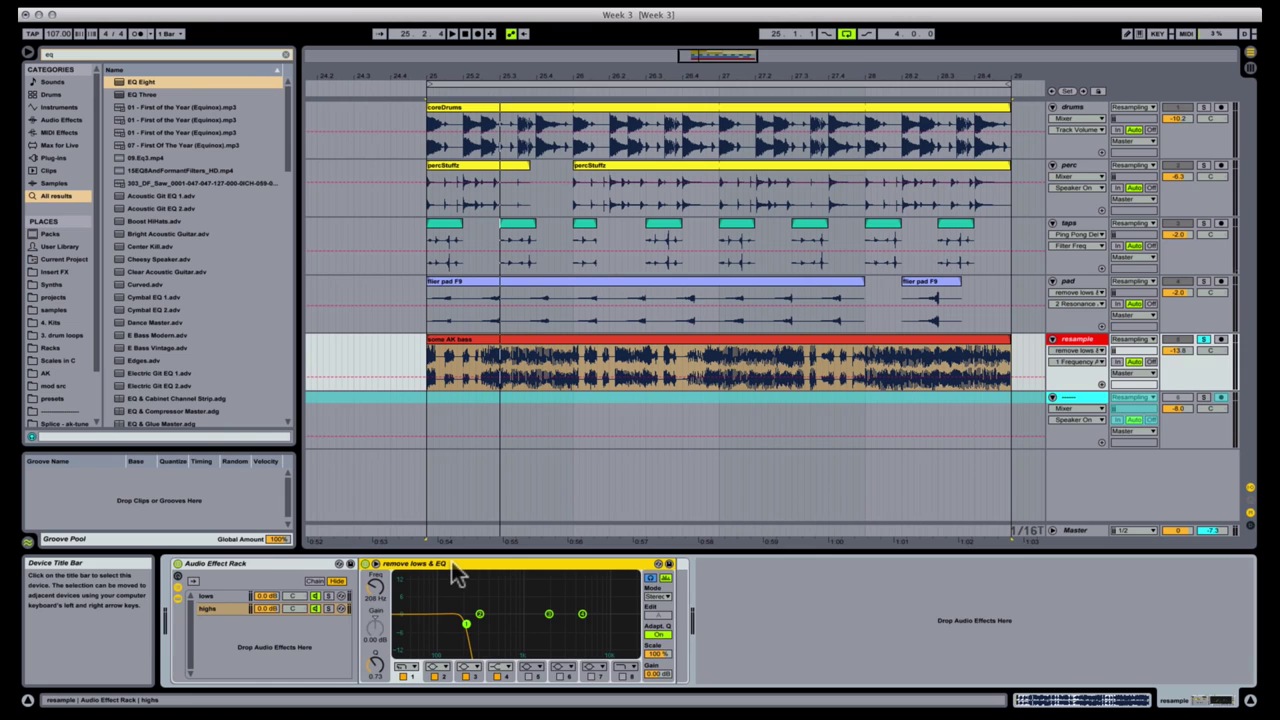
key("super+g")
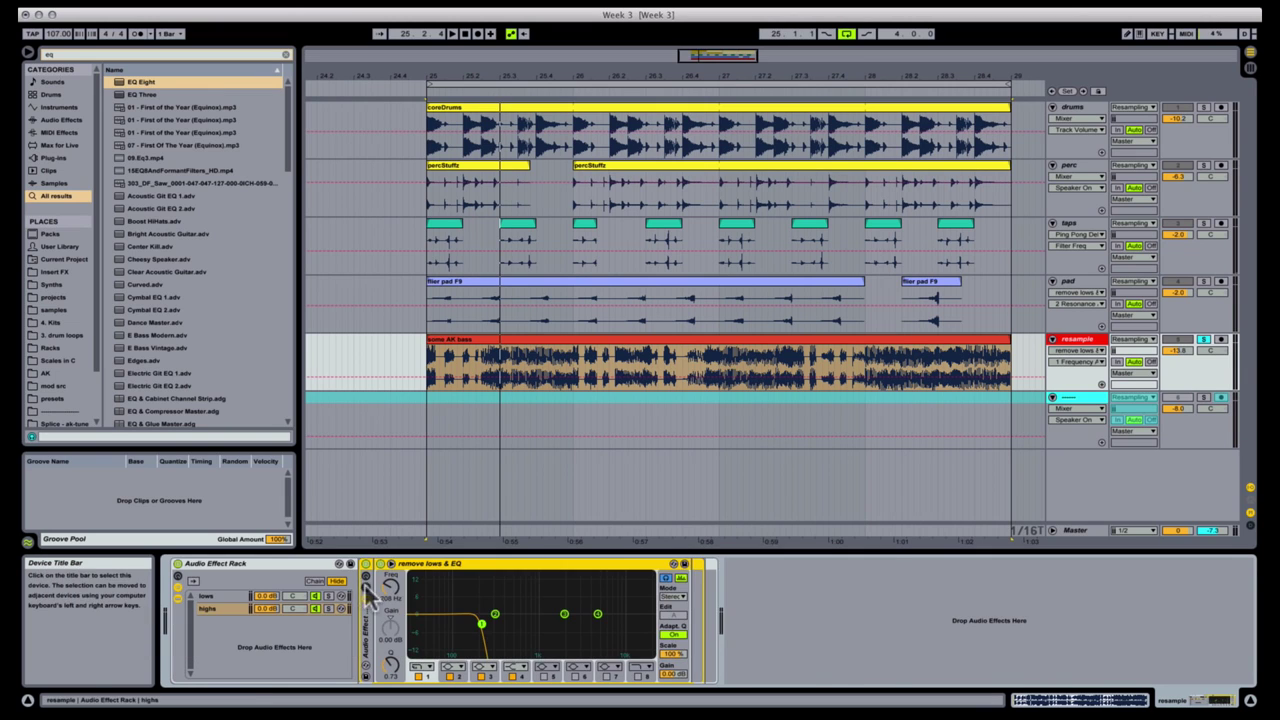
left_click(365, 585)
right_click(416, 615)
left_click(420, 618)
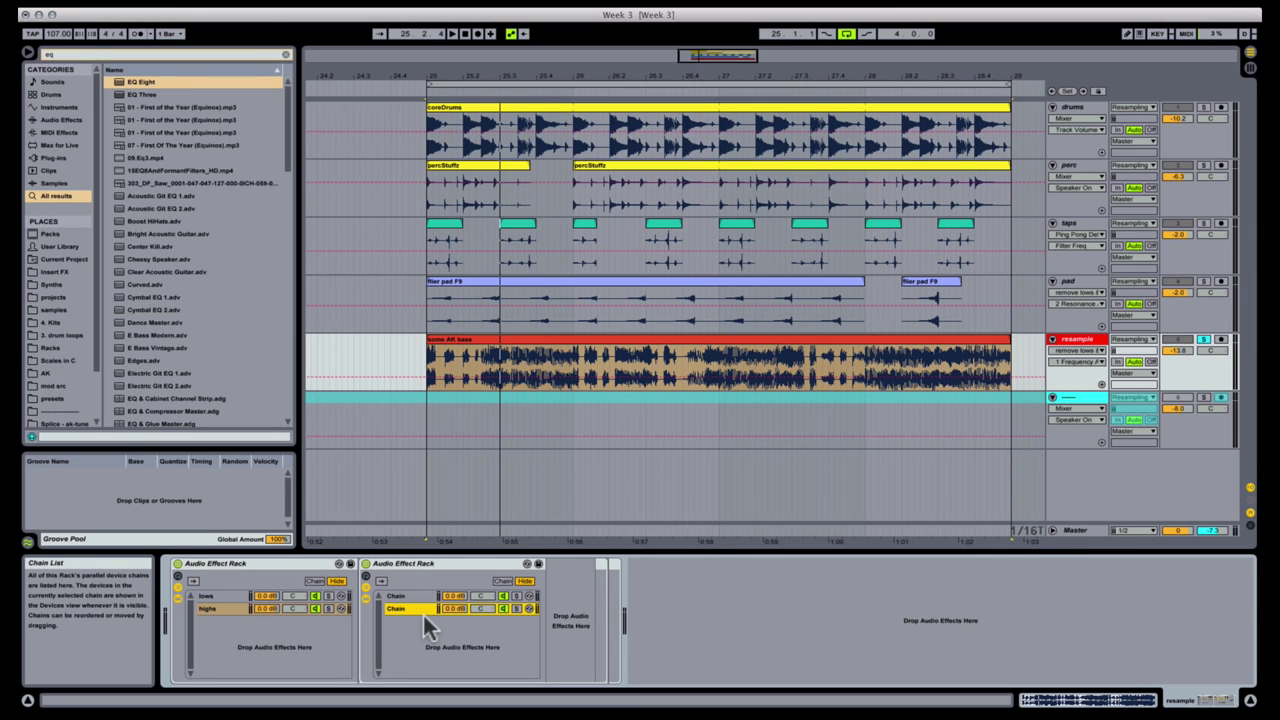
Step: Search the browser for "ut" and add a Utility to the nested rack's empty chain
key("super+f")
type("ut")
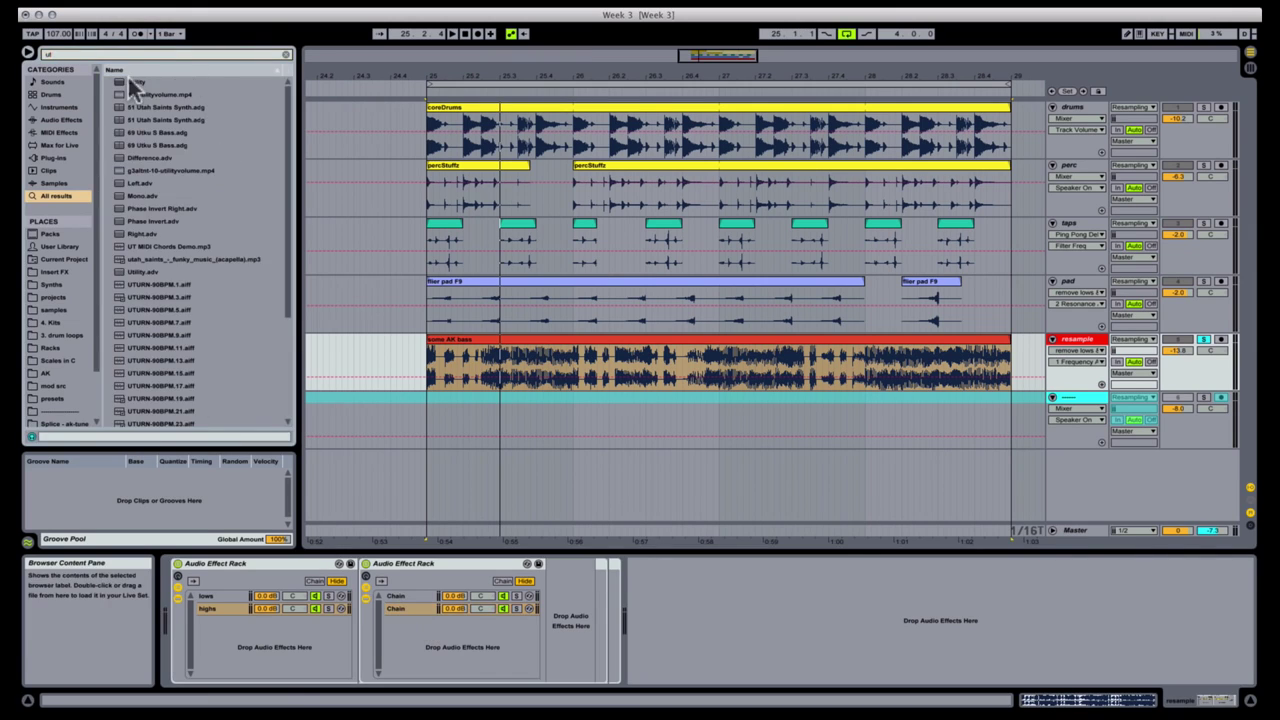
left_click_drag(133, 84, 583, 625)
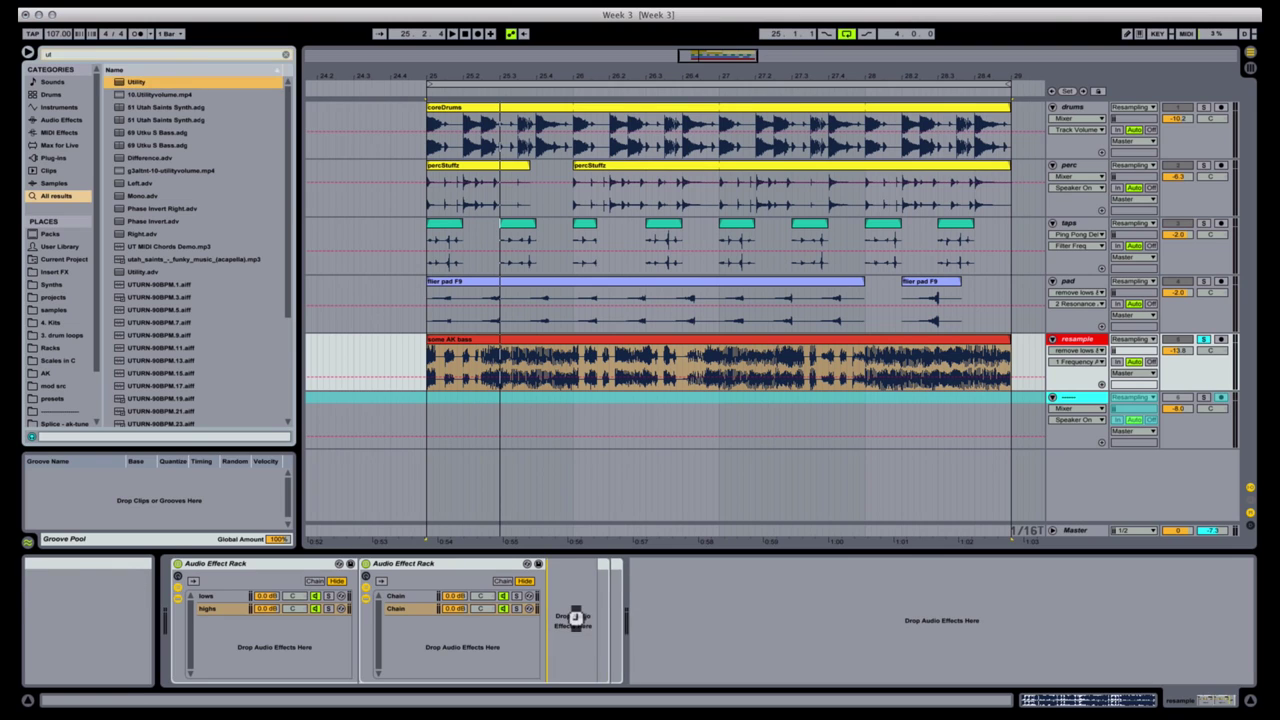
Step: Name the nested rack's EQ chain "lows (again)" and its Utility chain "inv phase"
left_click(420, 598)
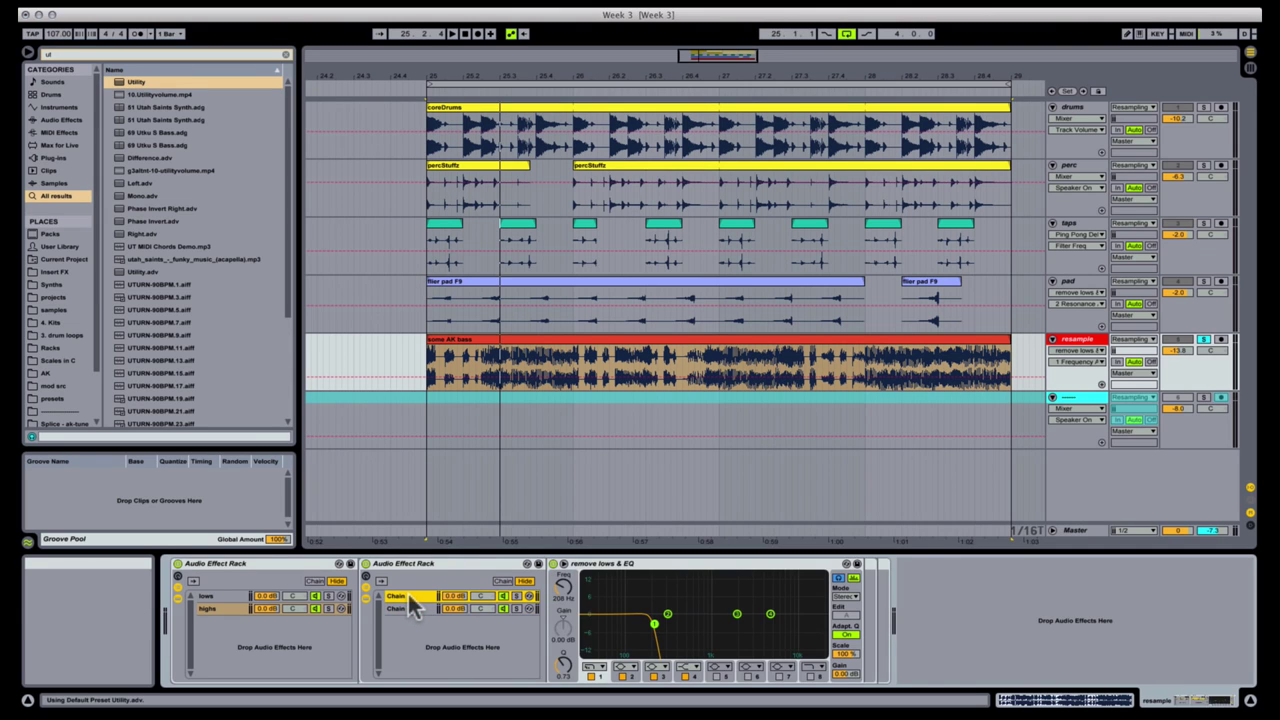
type("lows")
key("Return")
type("rema")
type("in")
key("Return")
left_click(402, 607)
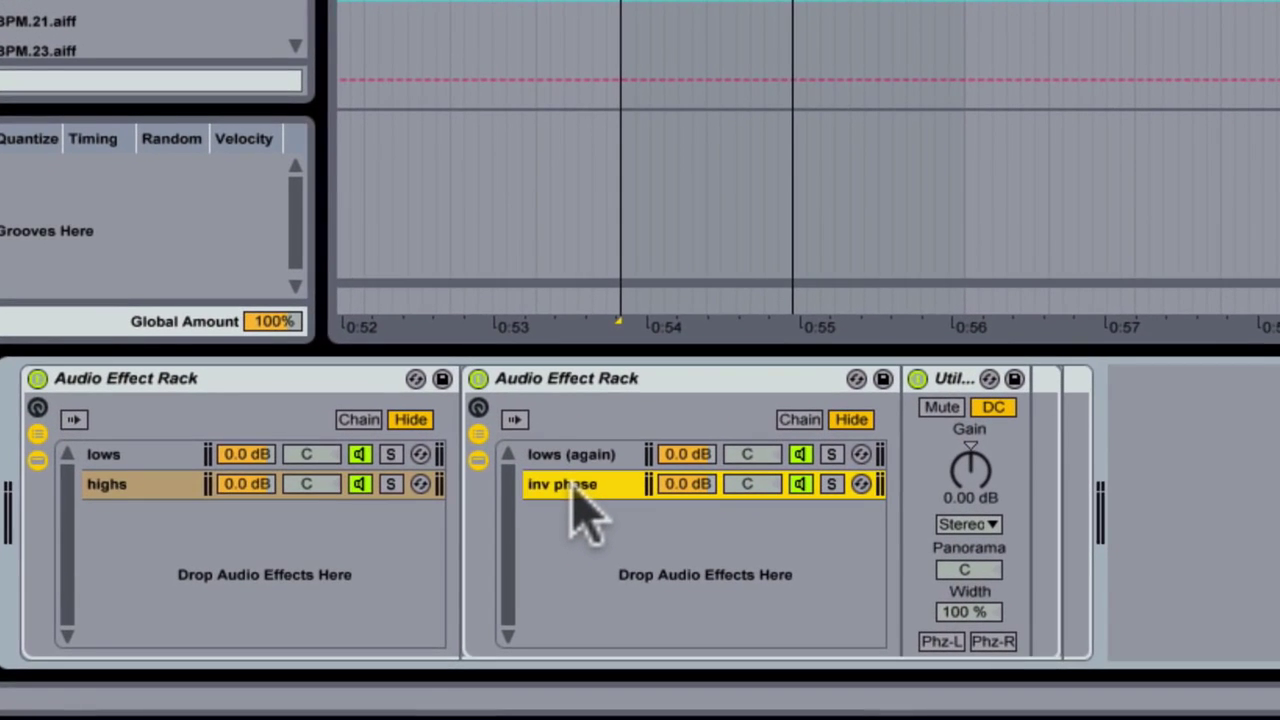
Step: Invert the left and right phase in the Utility and audition the result with the outer highs chain soloed
left_click(941, 641)
left_click(986, 641)
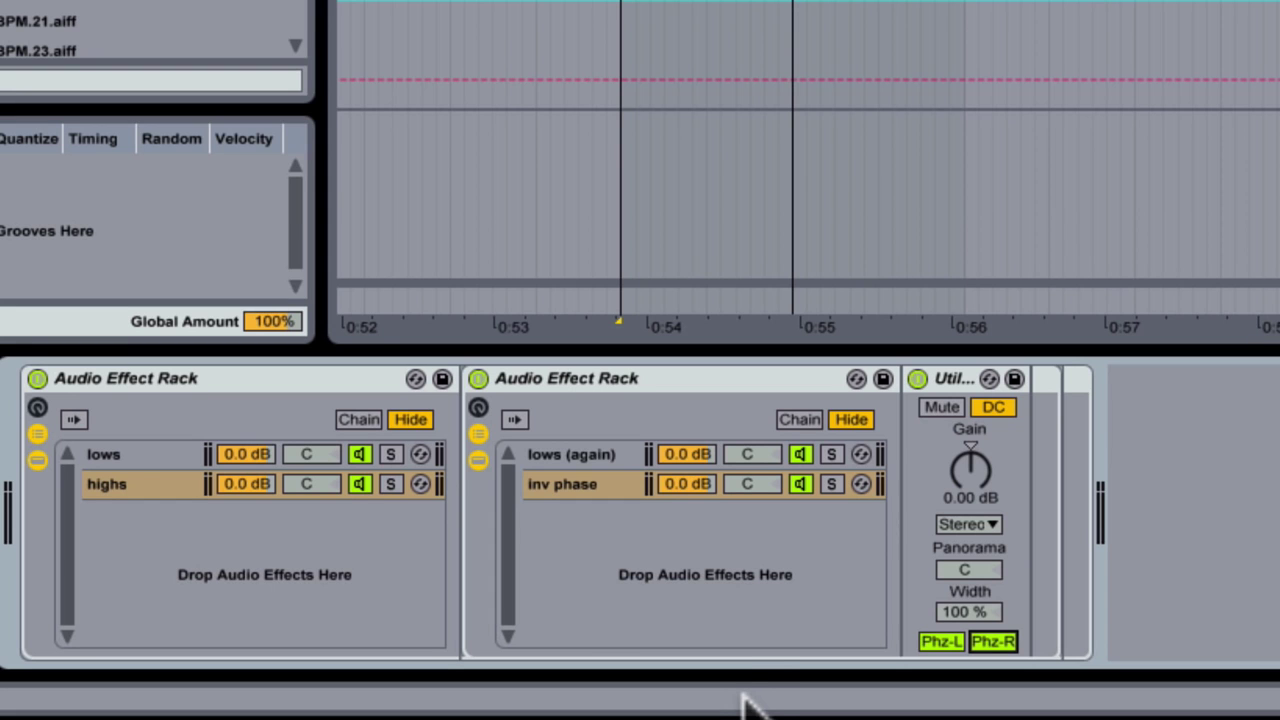
key("space")
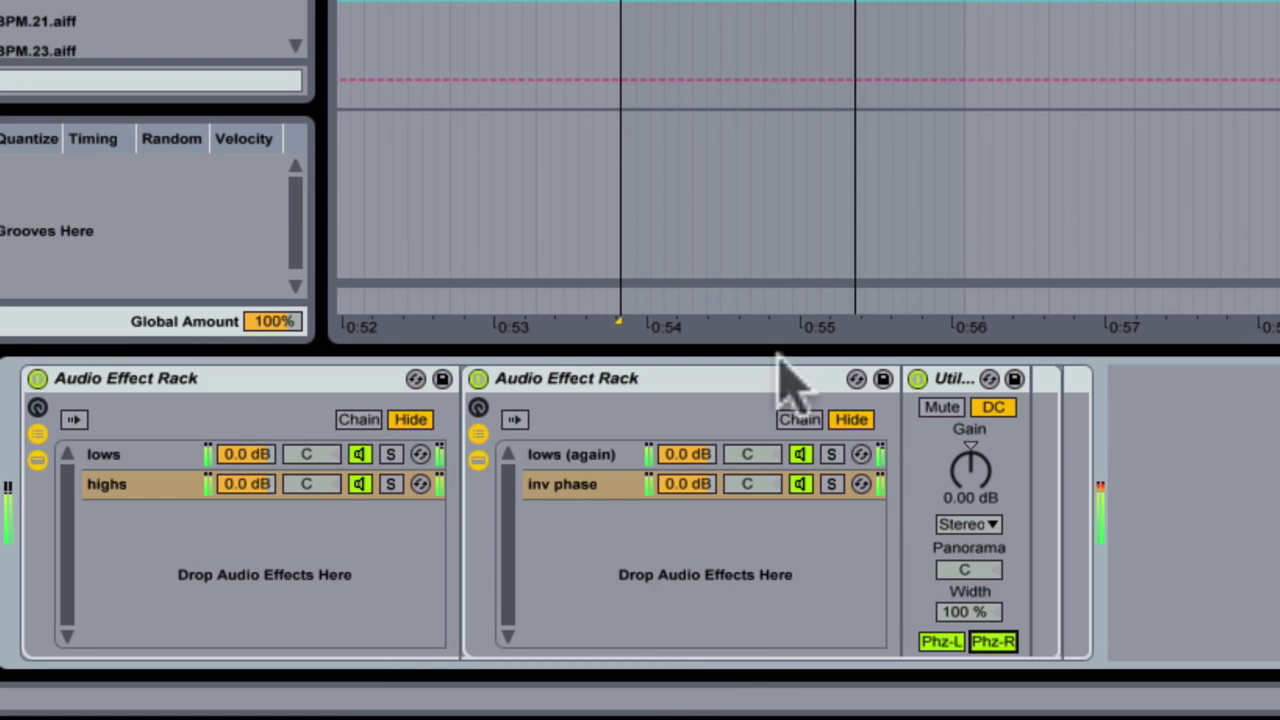
left_click(574, 456)
left_click(391, 484)
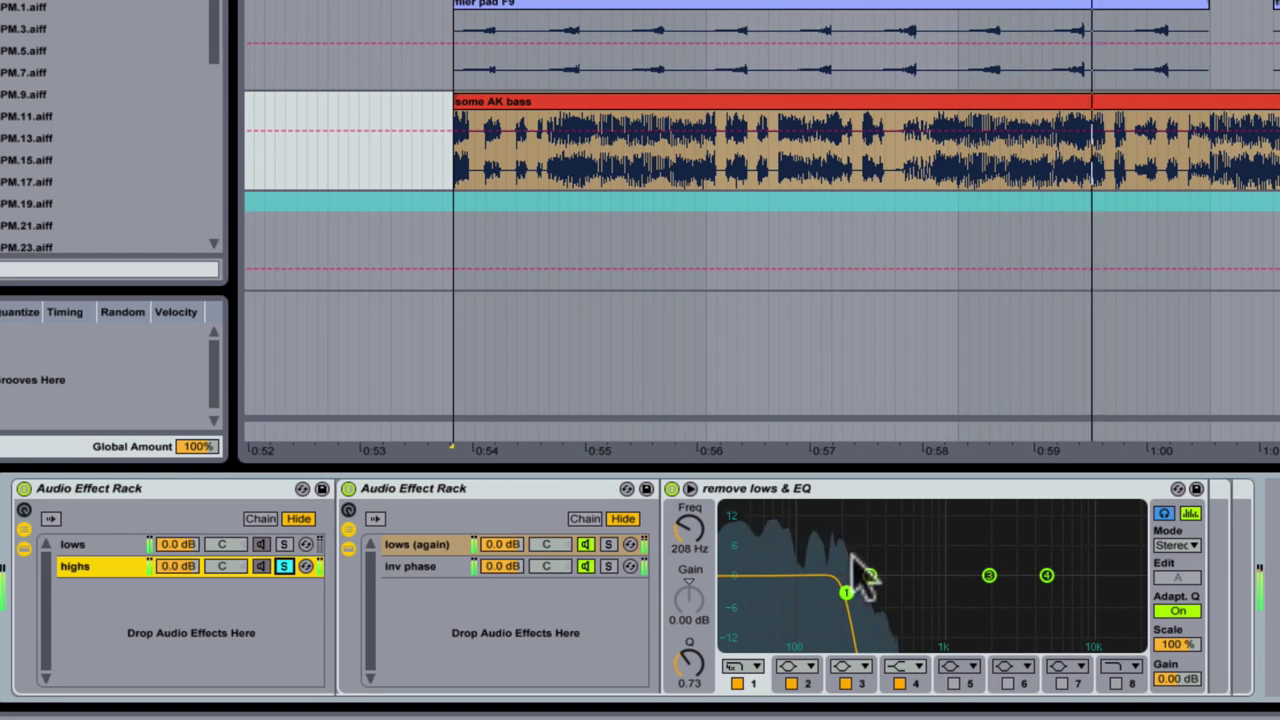
left_click(449, 574)
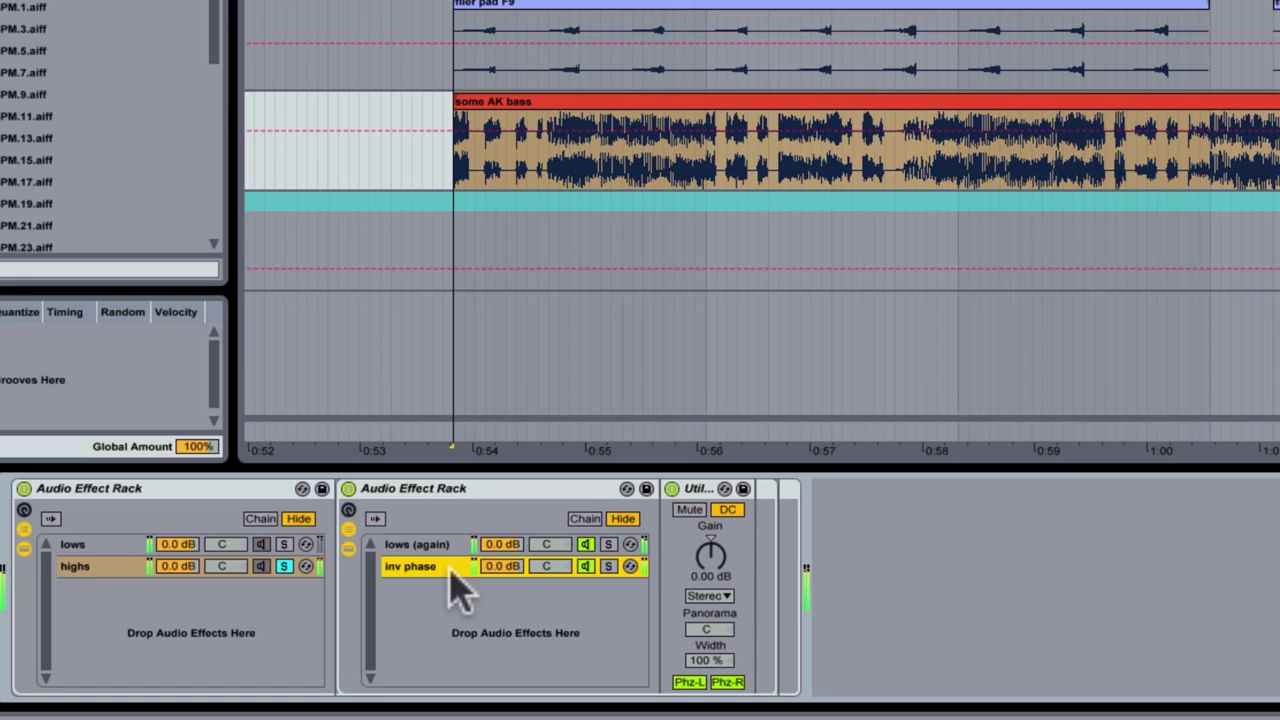
key("space")
key("space")
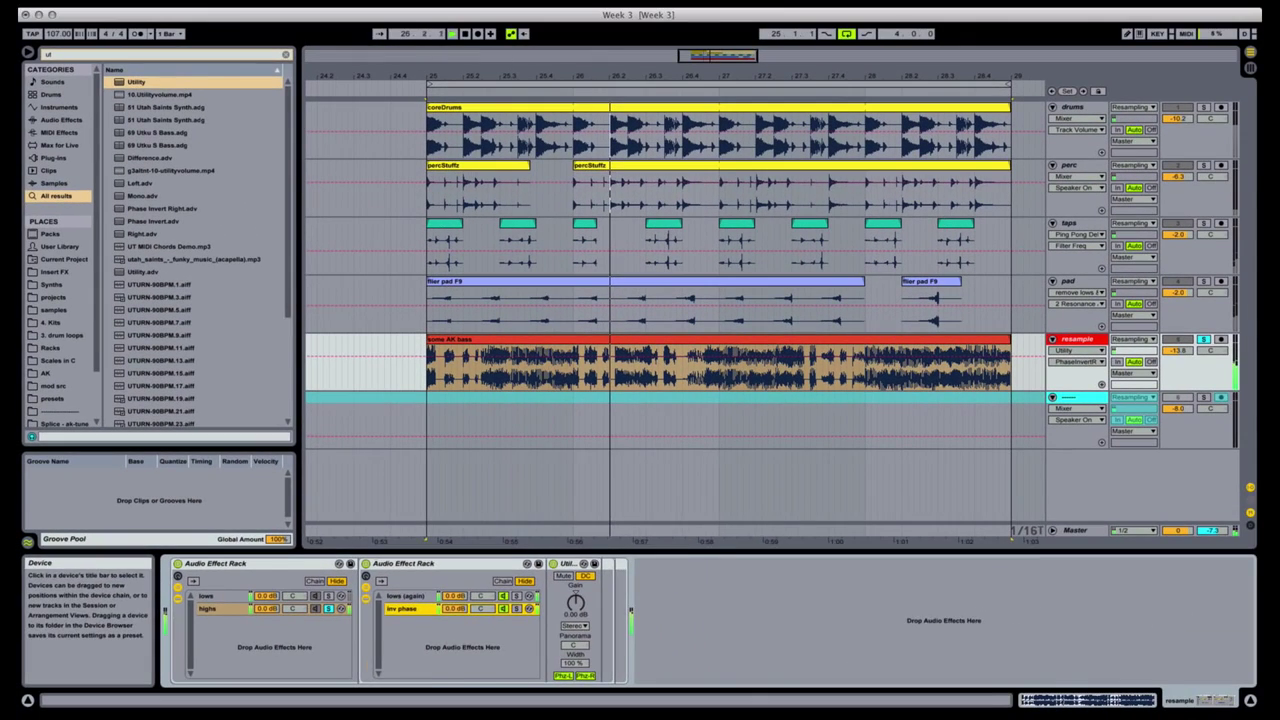
Step: Search the browser for "comp" and add a Compressor after the EQ Eight in the lows chain
left_click(223, 590)
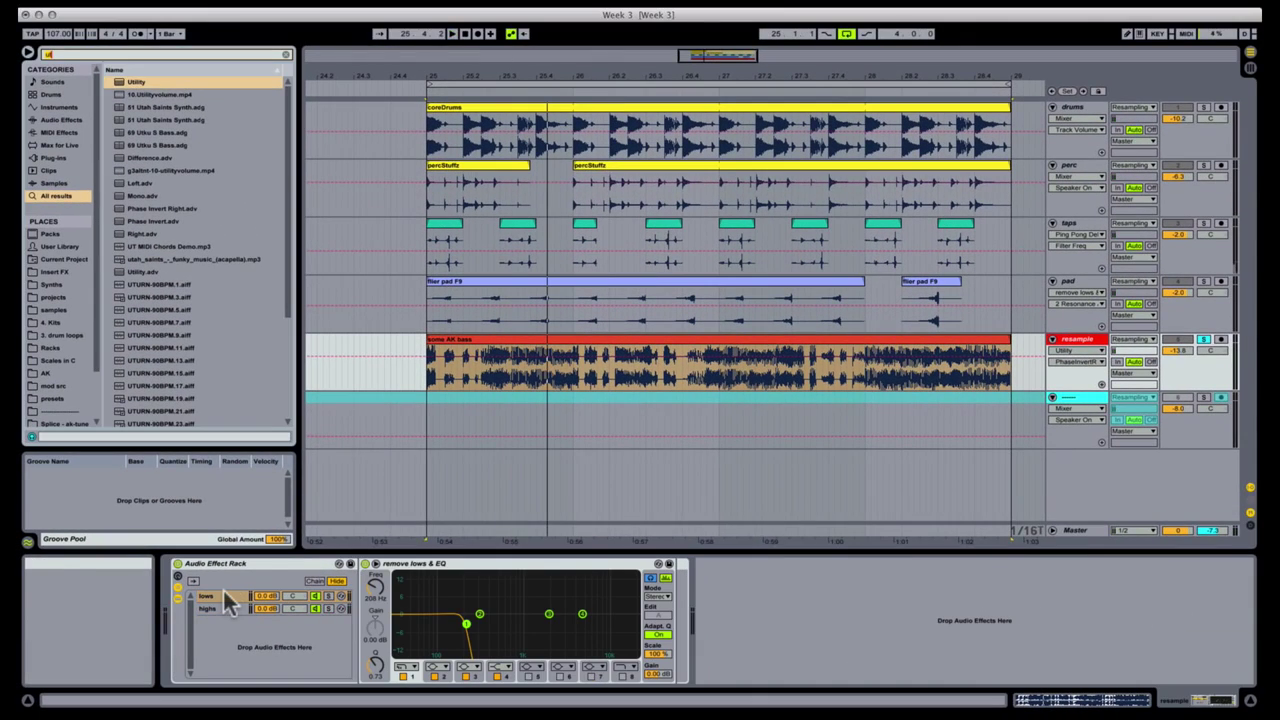
key("super+f")
type("comp")
mouse_move(145, 82)
left_mouse_down()
mouse_move(569, 440)
mouse_move(665, 598)
mouse_move(662, 556)
left_mouse_up()
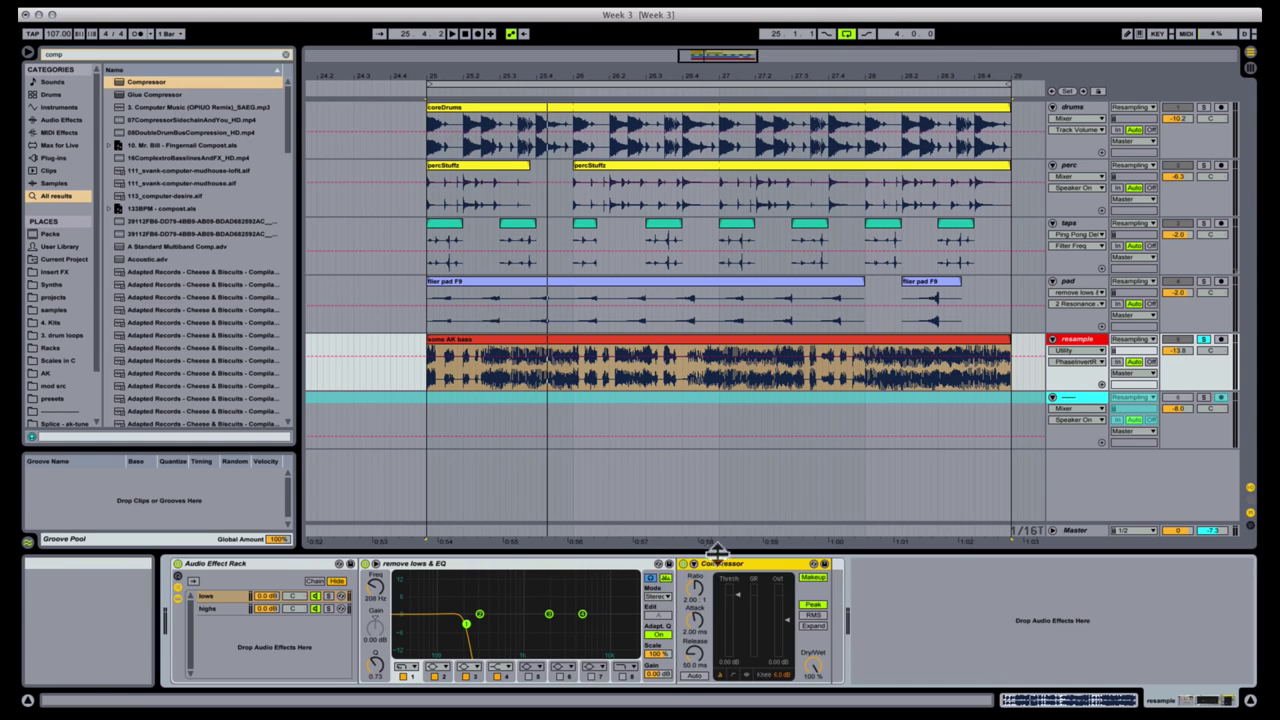
Step: Set the lows Compressor to ratio 4.75, attack 25.9 ms, release 10.2 ms, threshold -15.7 dB, output -2.44 dB and 68 % dry/wet while auditioning it
left_click(328, 596)
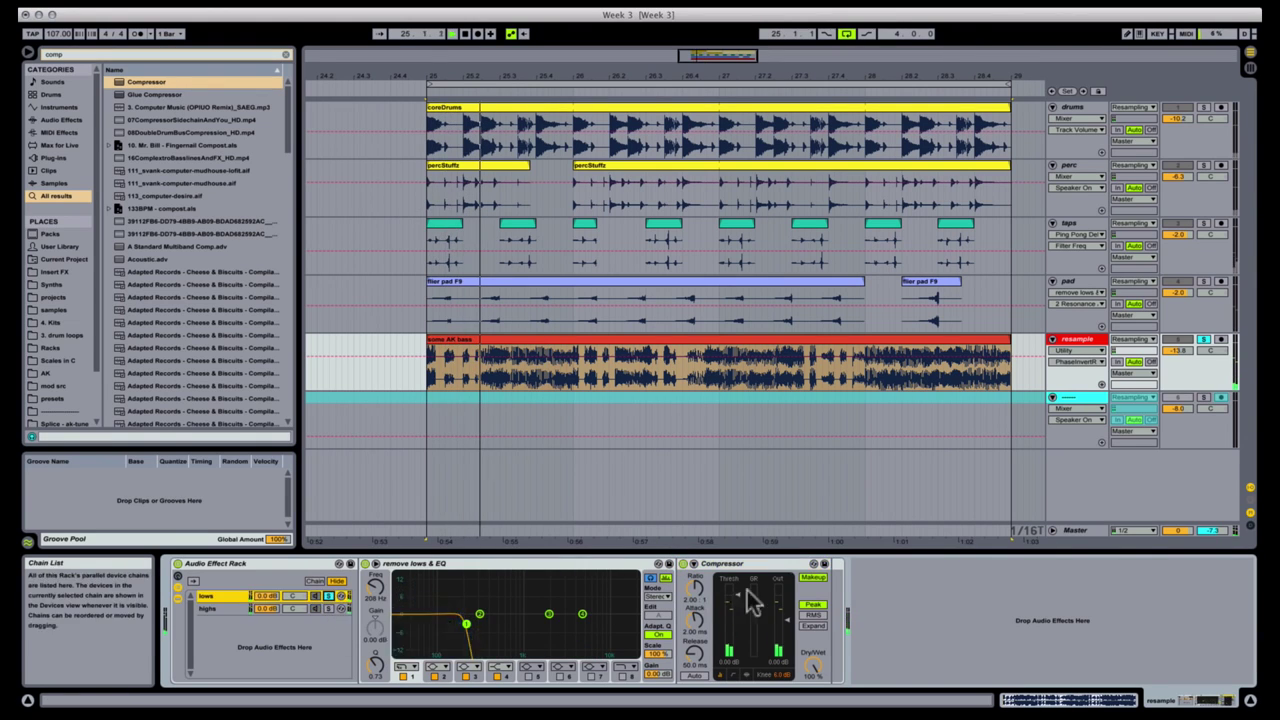
left_click_drag(694, 590, 694, 570)
left_click_drag(694, 622, 694, 600)
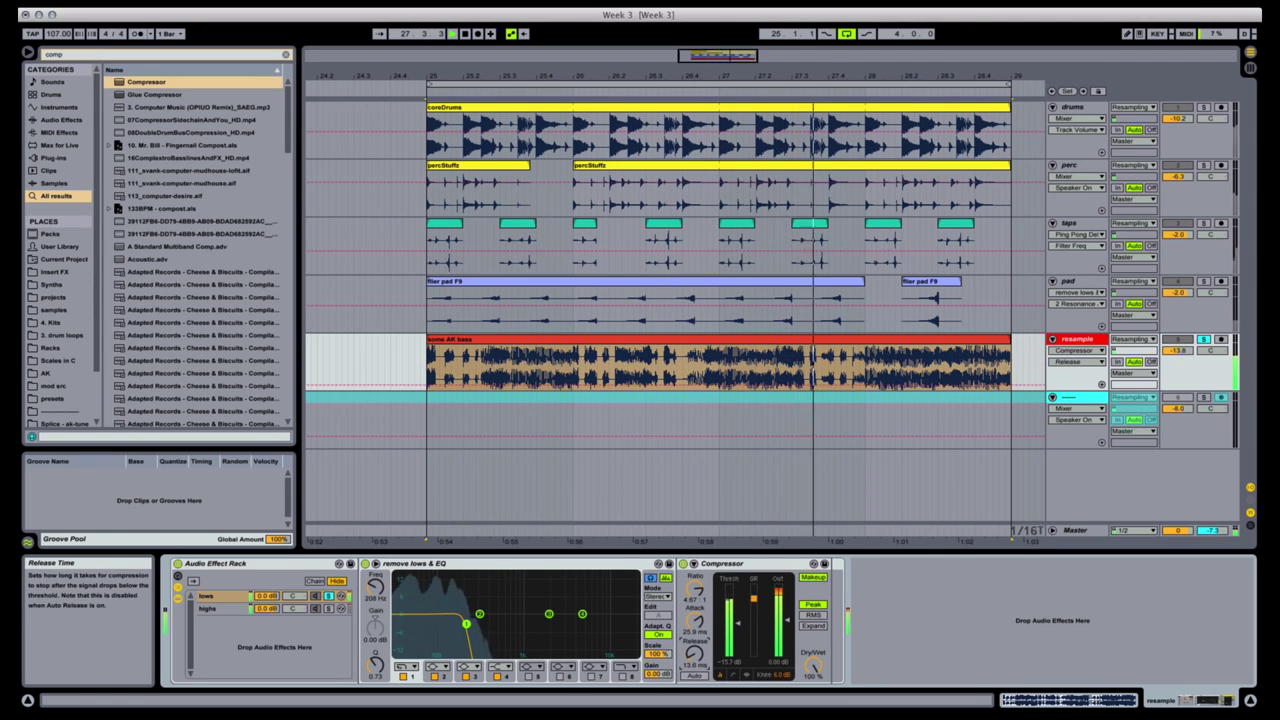
left_click_drag(694, 642, 697, 652)
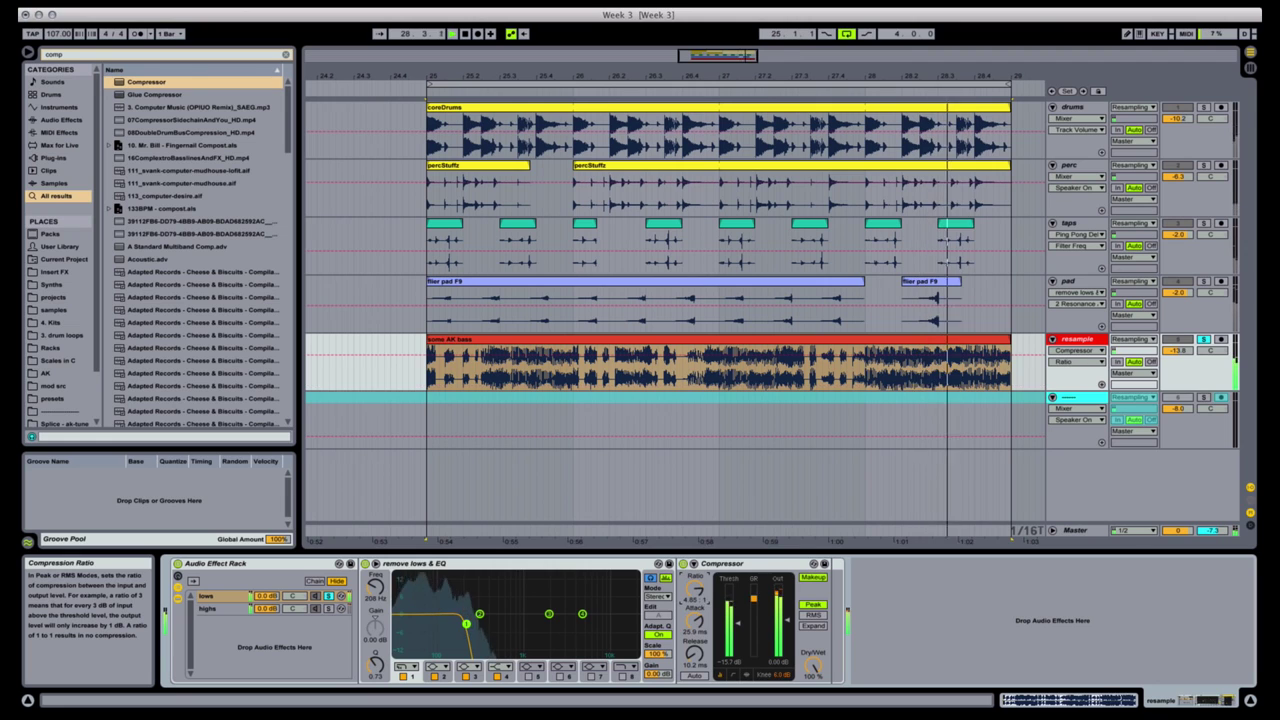
left_click(330, 598)
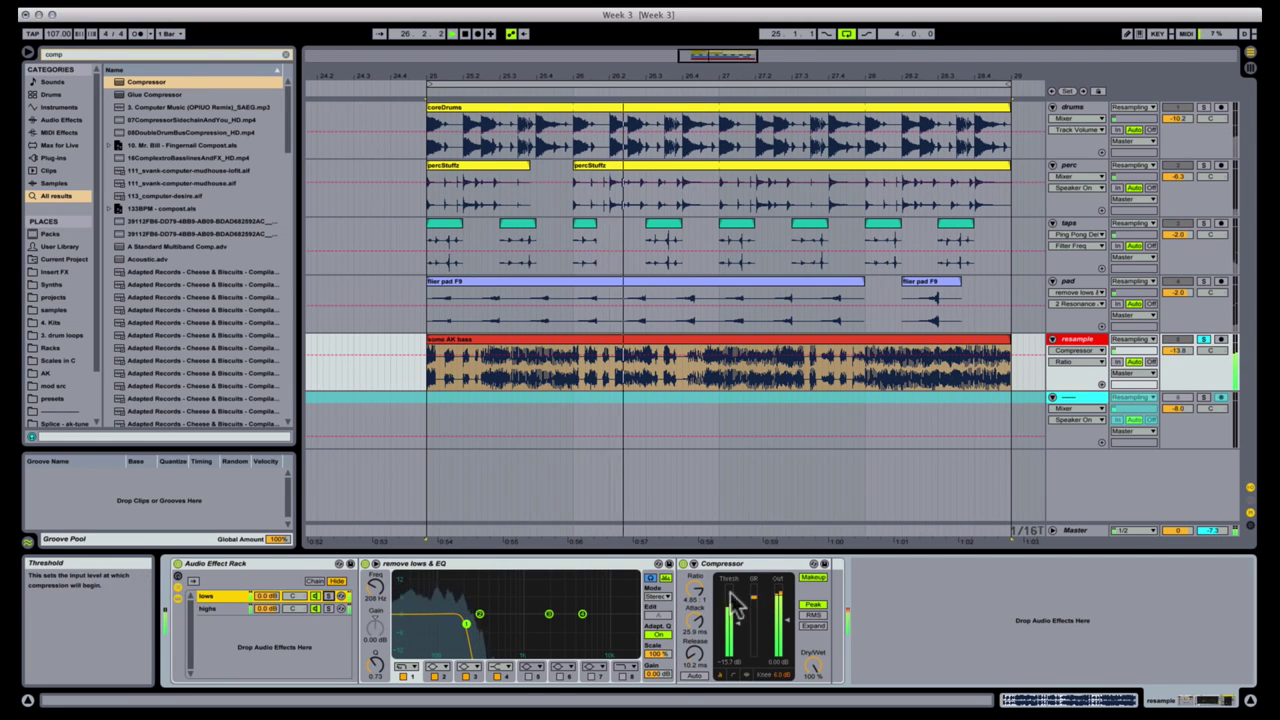
left_click_drag(787, 620, 787, 625)
Step: Map the band 1 frequency of the lows EQ and of the nested rack's EQ to Macro 1 of their own racks
right_click(375, 584)
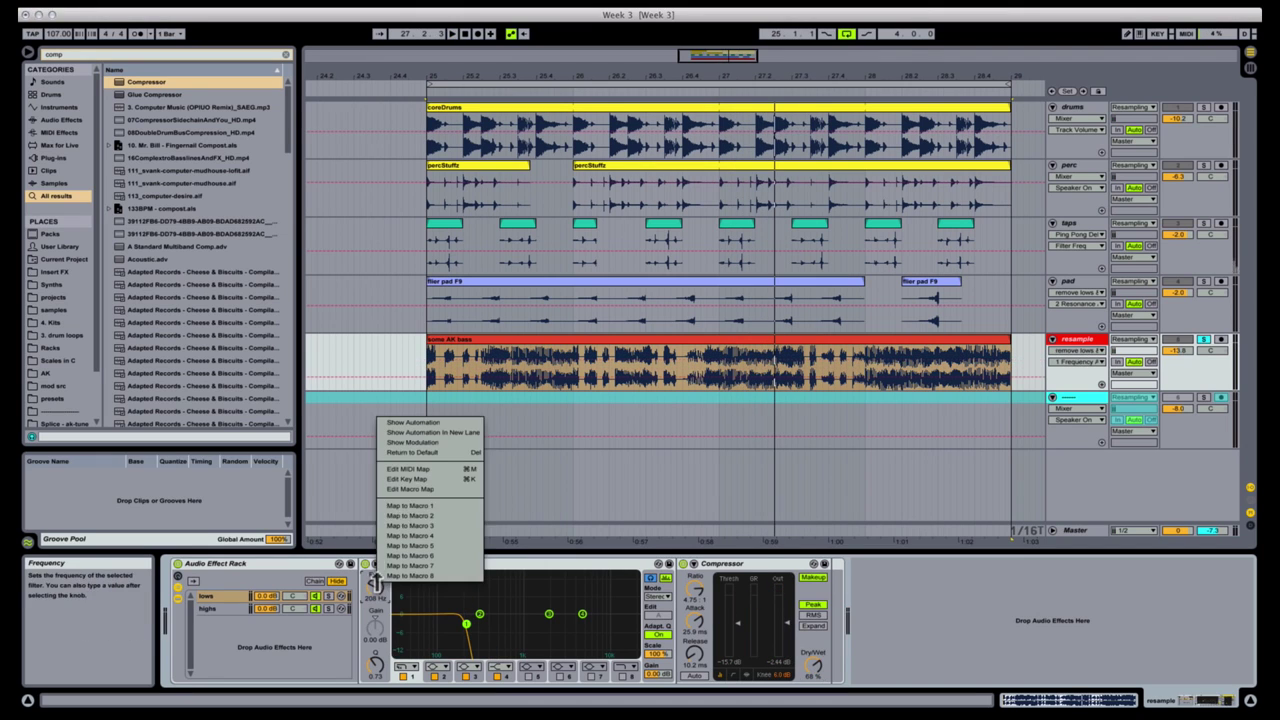
left_click(418, 506)
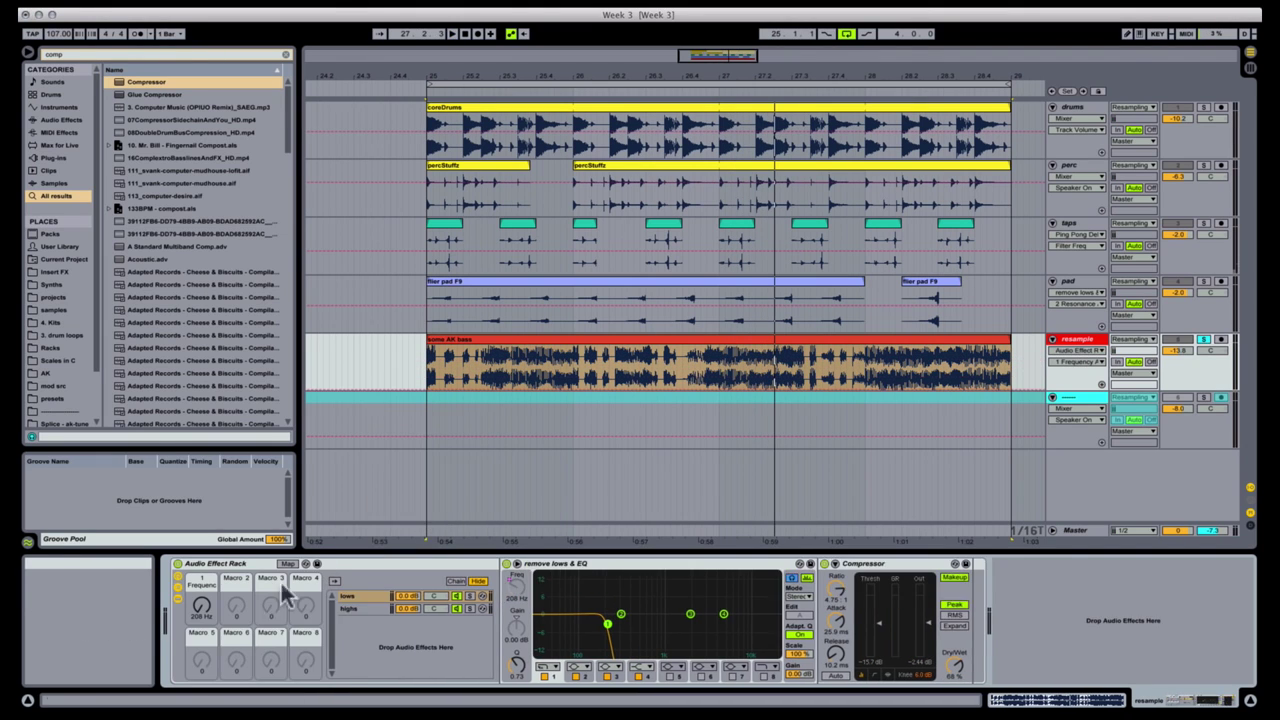
left_click(350, 608)
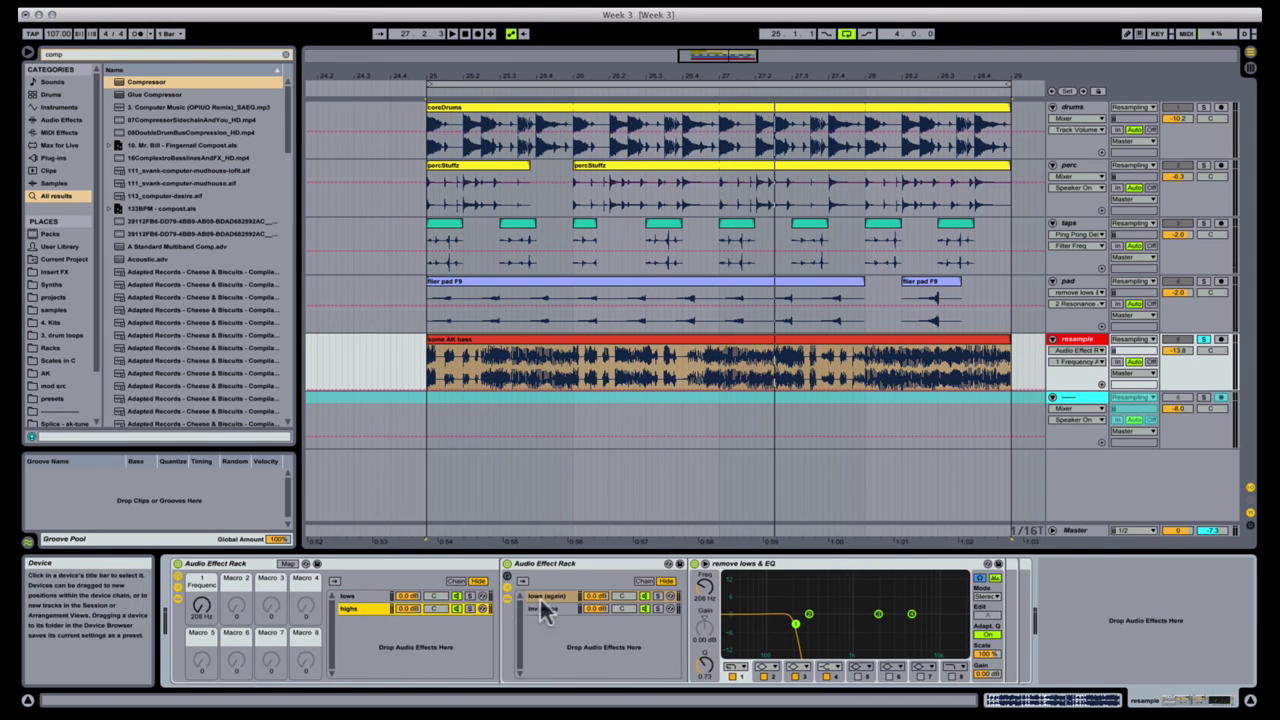
right_click(702, 590)
left_click(742, 515)
Step: Map the nested rack's Frequency macro to Macro 1 of the outer rack in macro mapping mode
left_click(288, 563)
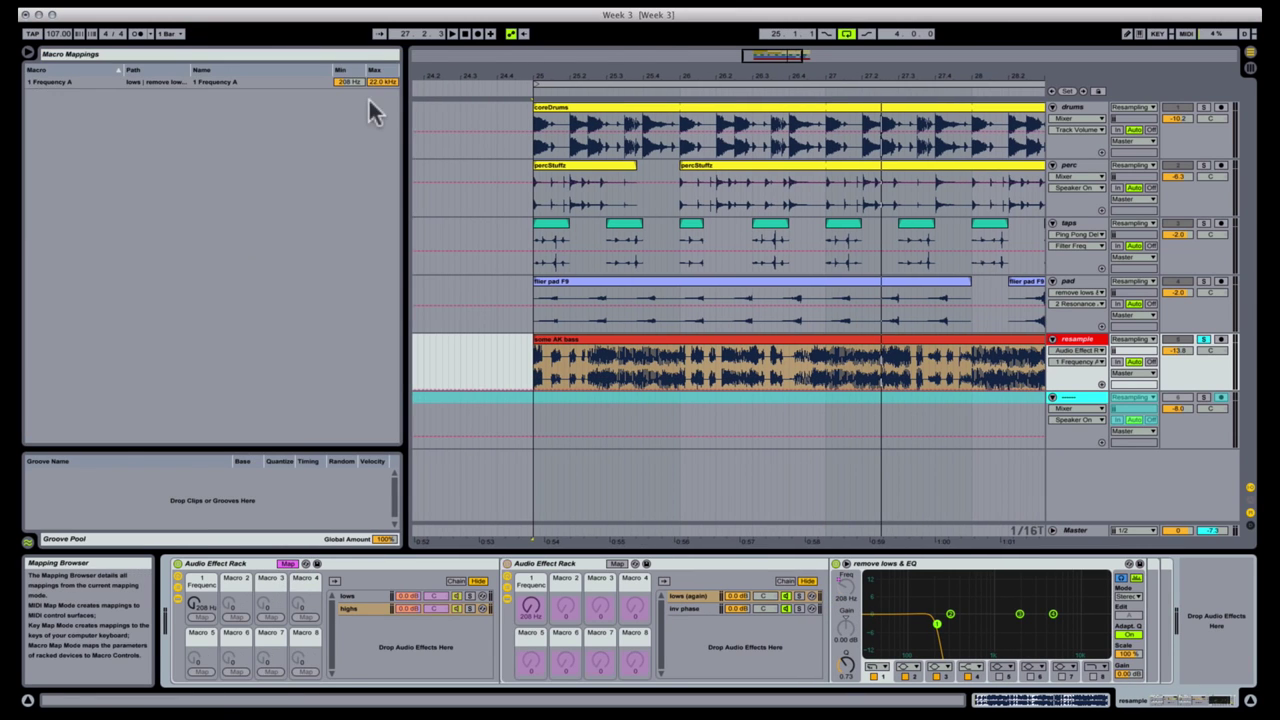
left_click(371, 81)
right_click(531, 605)
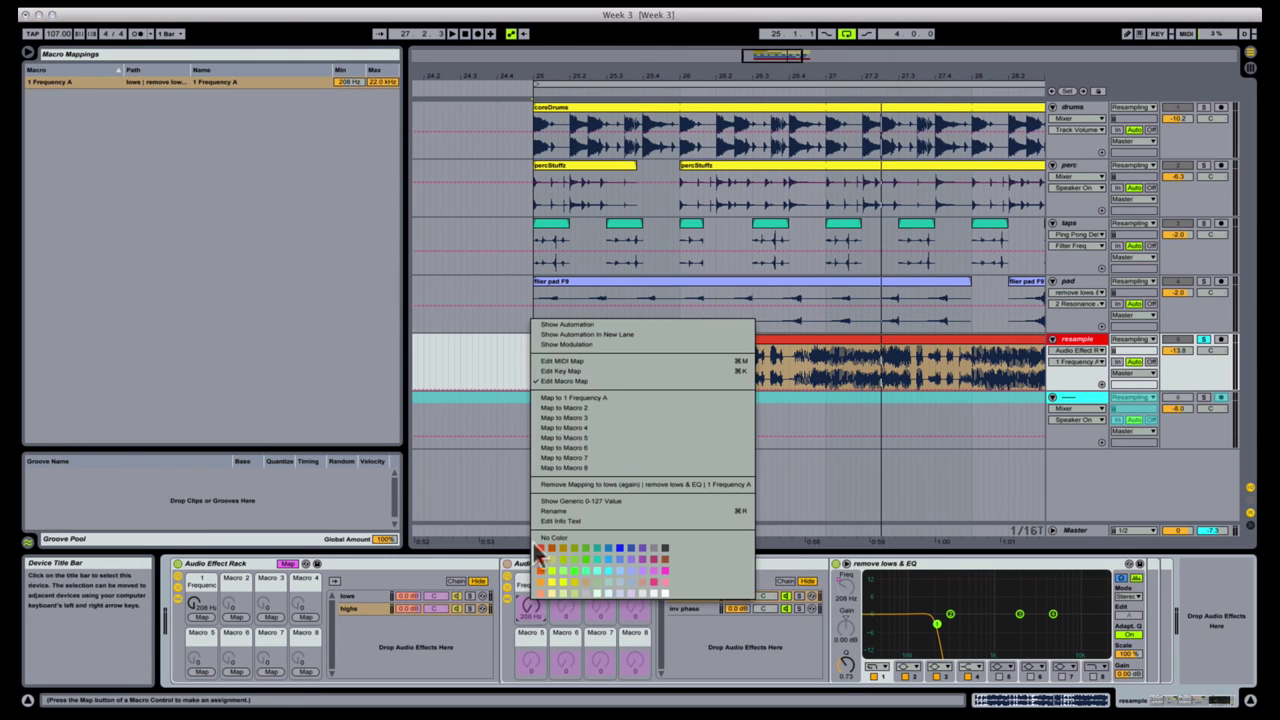
left_click(620, 394)
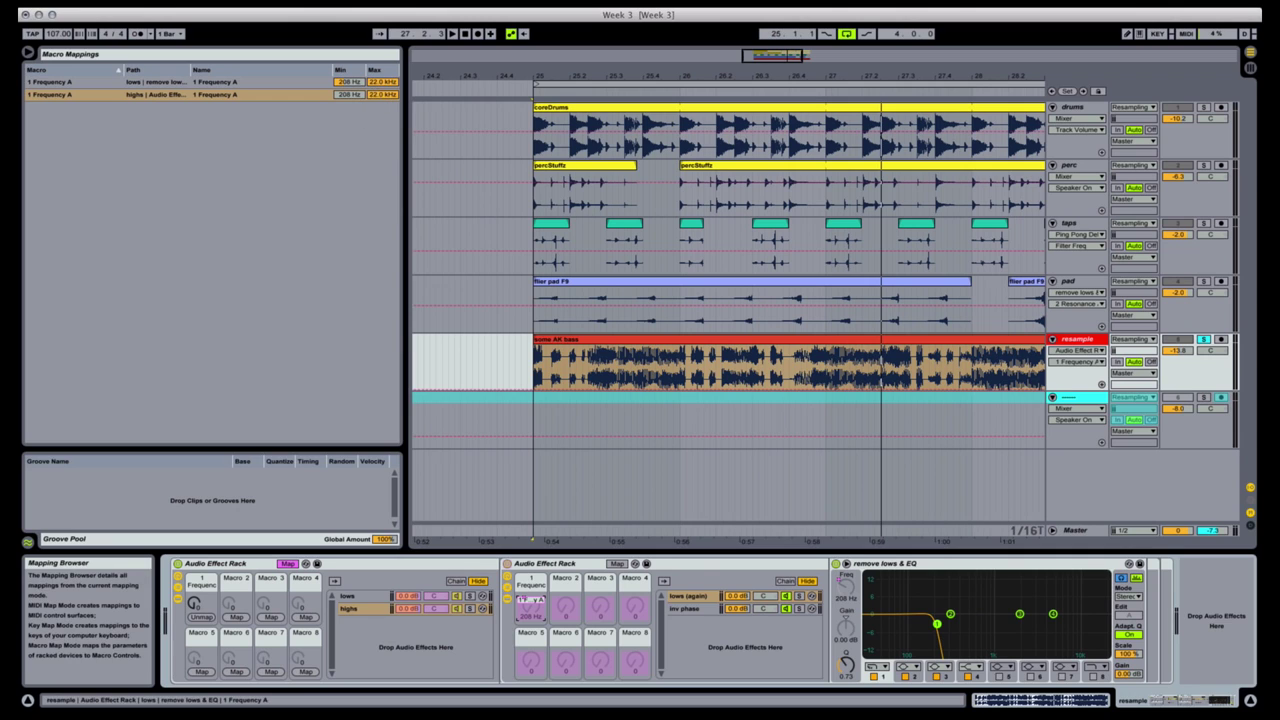
Step: Set the maximum of both Macro 1 frequency mappings to 450 Hz and leave mapping mode
left_click(376, 84)
left_click(382, 92)
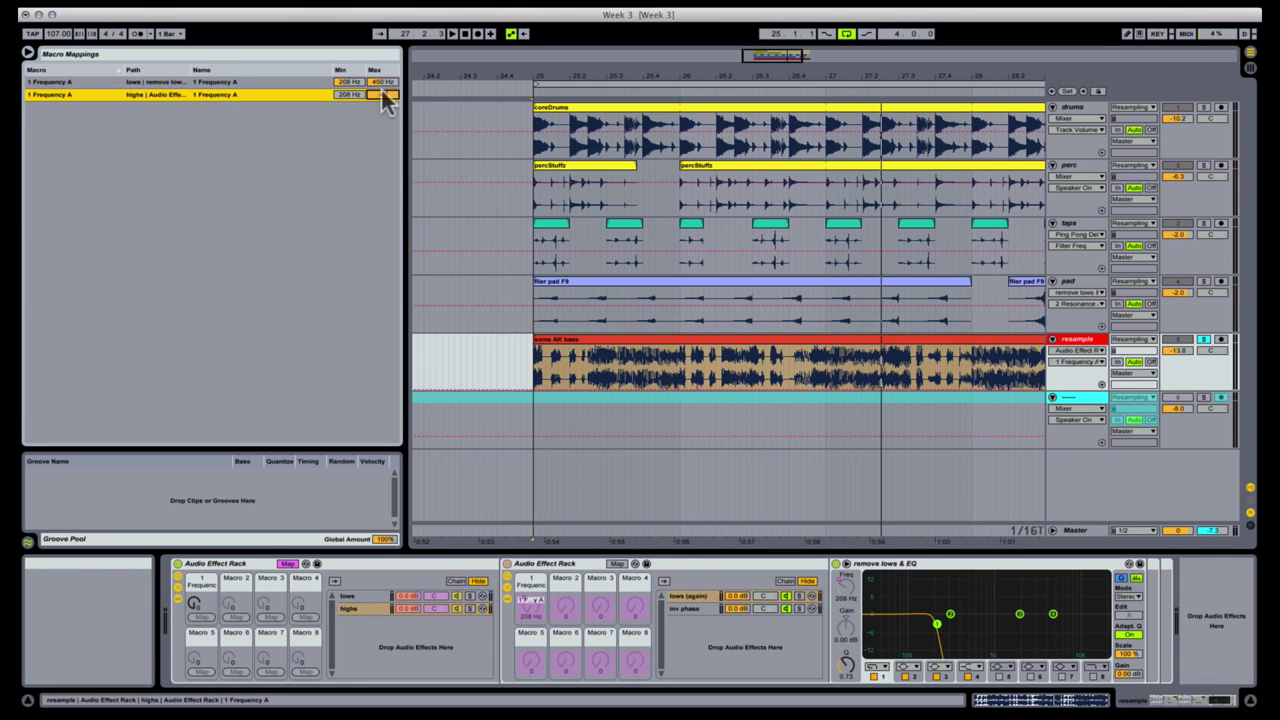
left_click(288, 565)
Step: Sweep Macro 1 of the outer rack through its range during playback and rename it crossover
key("space")
left_click_drag(202, 603, 202, 480)
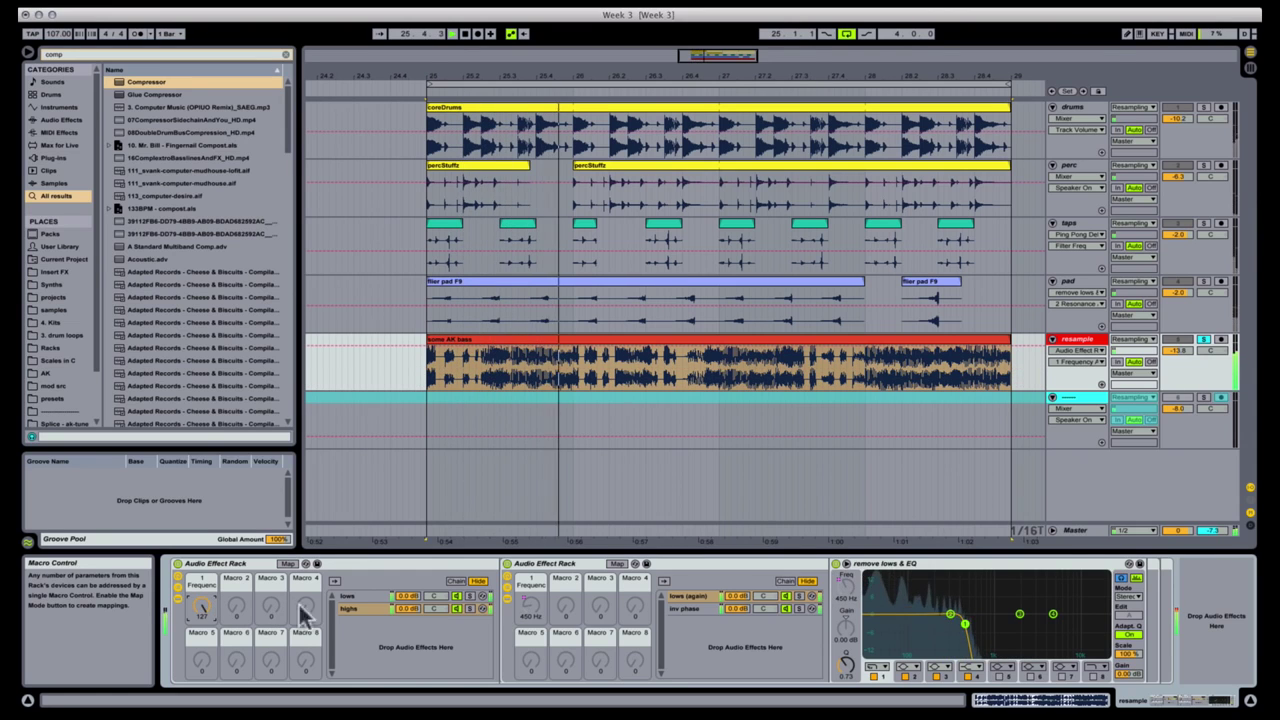
left_click(367, 595)
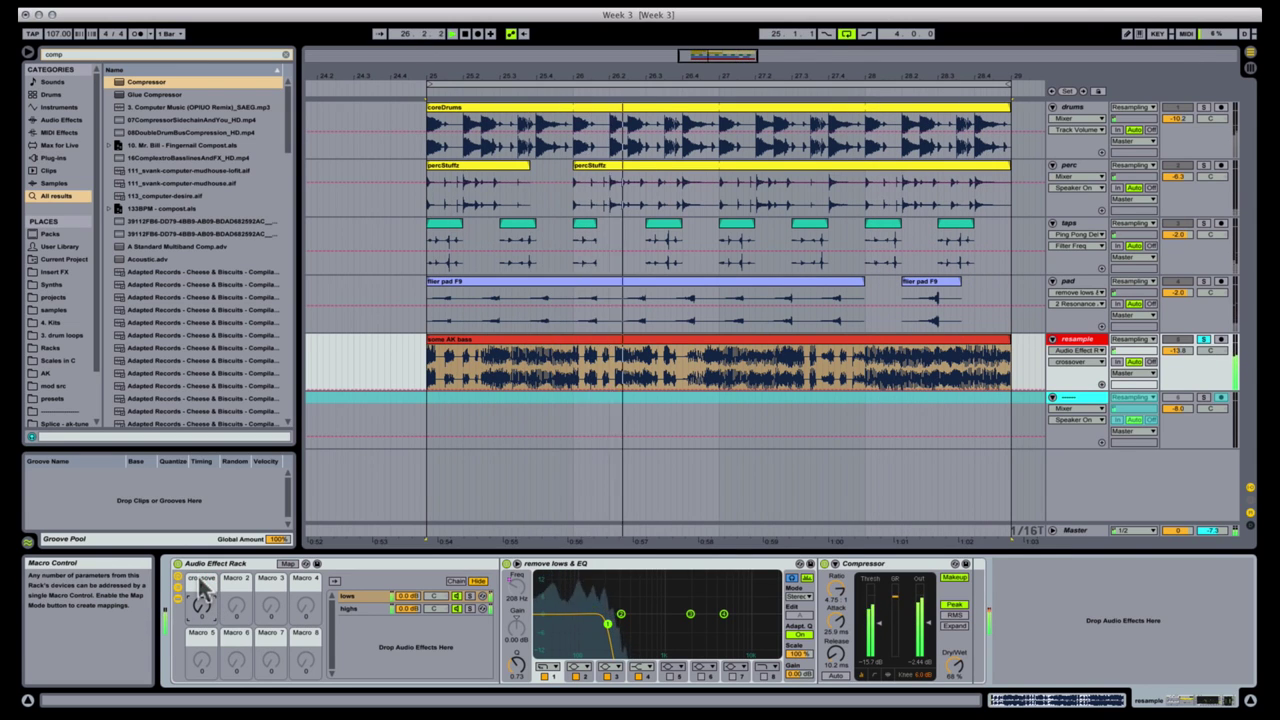
Step: Add Chorus, Flanger, Erosion and Filter Delay after the nested rack in the highs chain
left_click(352, 607)
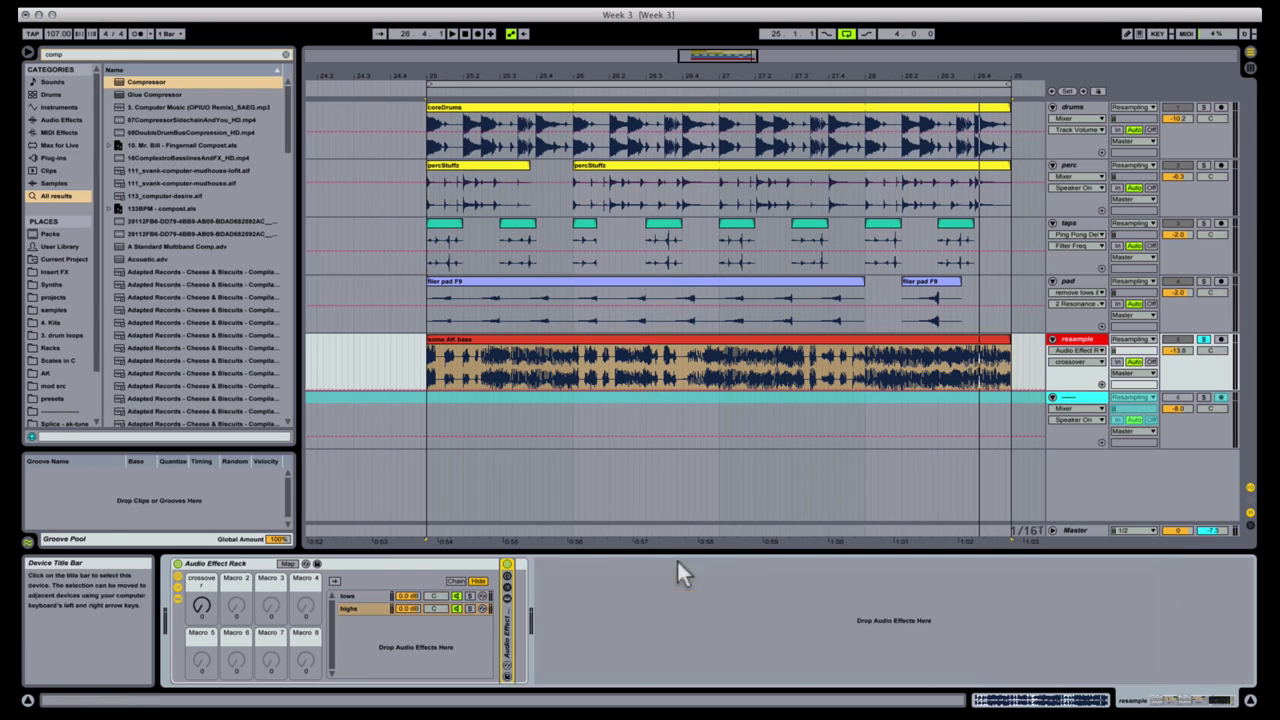
left_click(58, 120)
left_click_drag(516, 601, 520, 606)
key("super+f")
type("flanger")
key("Return")
left_click(286, 54)
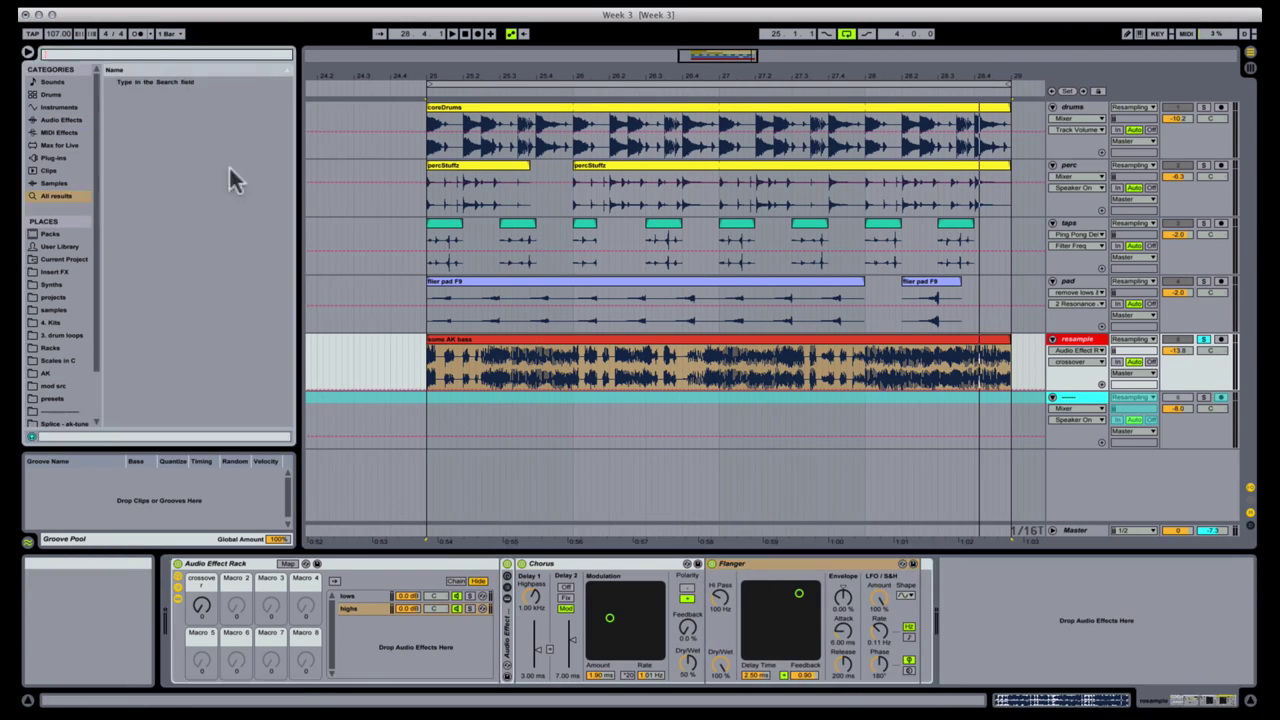
left_click_drag(912, 590, 912, 592)
left_click(138, 385)
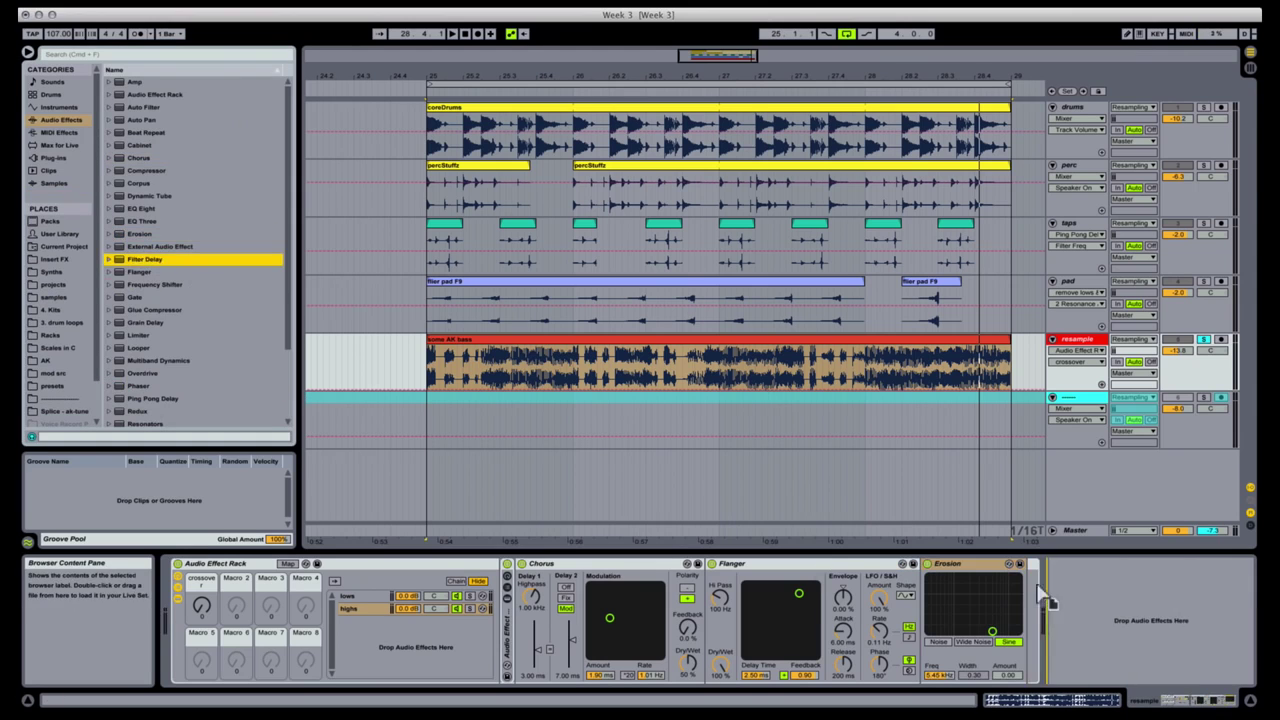
left_click_drag(1045, 597, 1045, 598)
Step: Set the Chorus to a 2.15 ms amount, 2.46 Hz rate and 17 % dry/wet
mouse_move(607, 680)
left_mouse_down()
mouse_move(607, 662)
mouse_move(607, 700)
left_mouse_up()
left_click_drag(607, 629, 607, 604)
left_click_drag(547, 598, 543, 615)
Step: Switch on the Flanger with a 0.28 ms delay time, 0.73 feedback and 77.8 % dry/wet
left_click(631, 564)
left_click_drag(719, 593, 682, 608)
left_click_drag(640, 663, 640, 677)
Step: Switch on Erosion at 4.07 kHz with an amount of 90, and enable the Filter Delay
left_click(847, 564)
left_click_drag(912, 631, 906, 594)
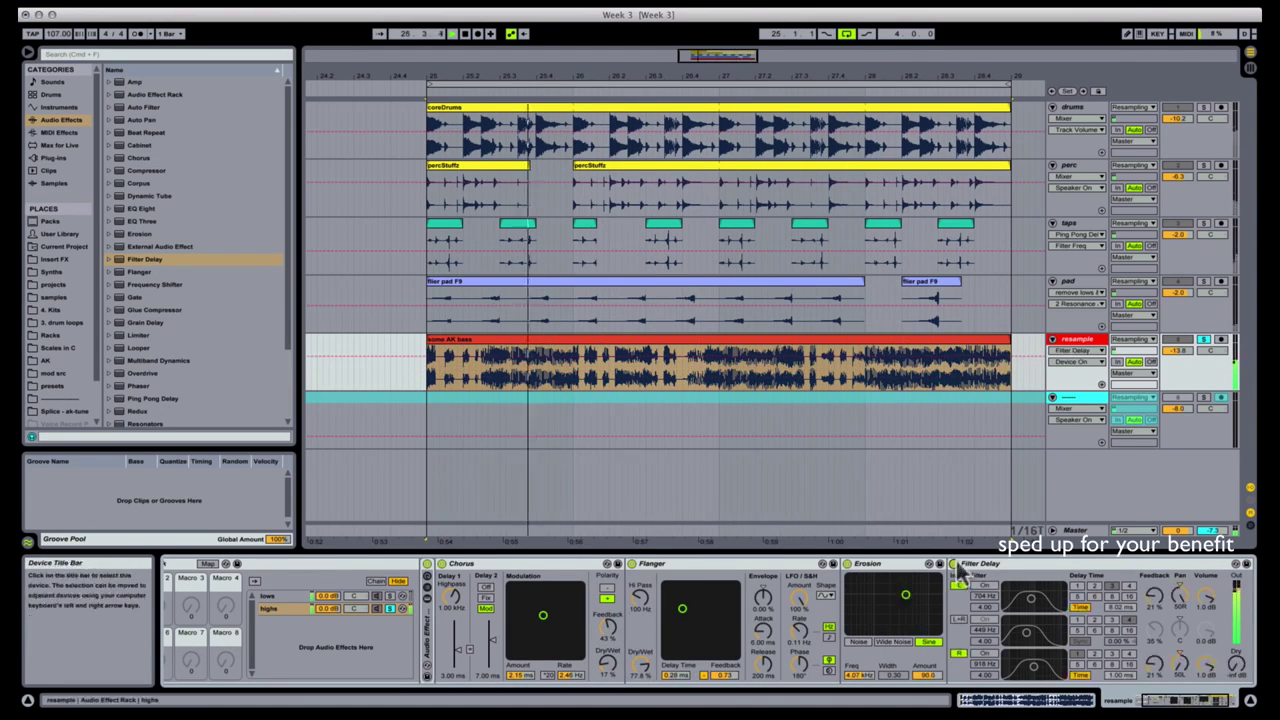
left_click(955, 564)
Step: Unsolo the highs chain, search the browser for "lim" and add a Limiter with 2.70 dB gain after the outer rack
scroll(957, 590, "left", 3)
left_click(470, 608)
left_click(470, 596)
left_click(928, 620)
key("super+f")
type("lim")
left_click_drag(138, 82, 1074, 598)
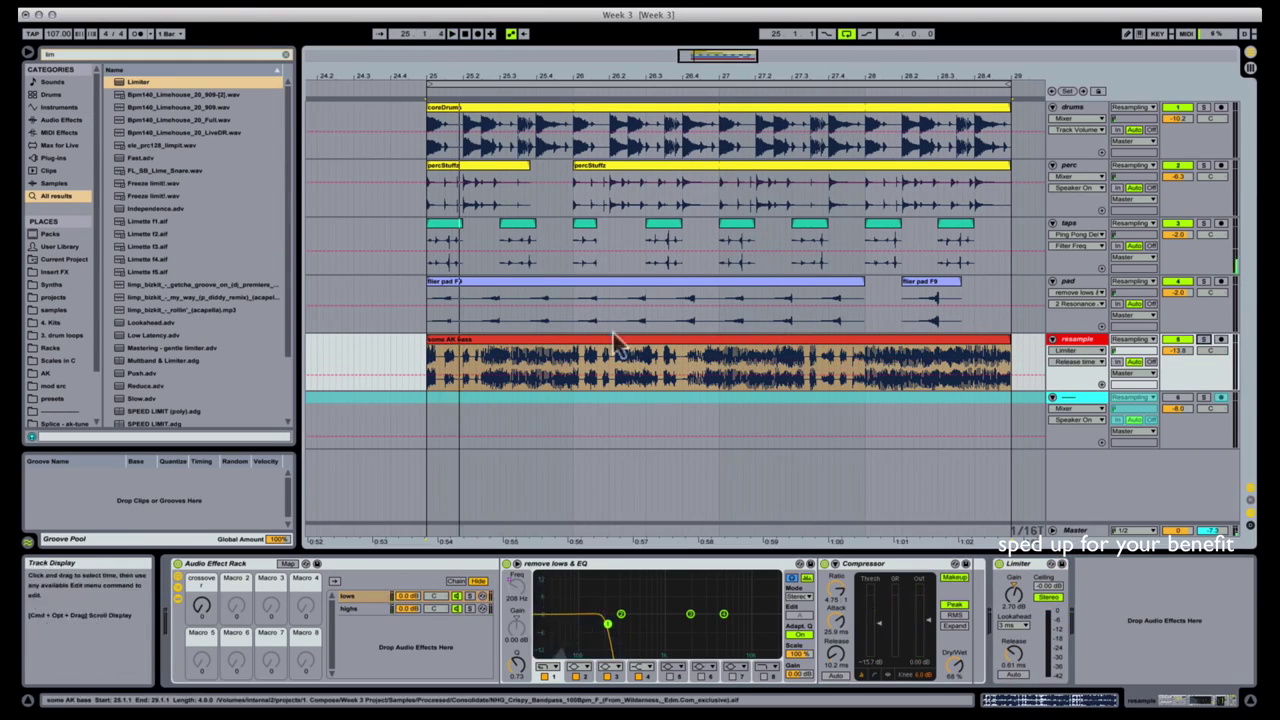
Step: Play the full mix, sweep the crossover macro and check its frequency ranges in the macro mappings
left_click(643, 338)
key("space")
left_click_drag(202, 608, 202, 578)
left_click(288, 564)
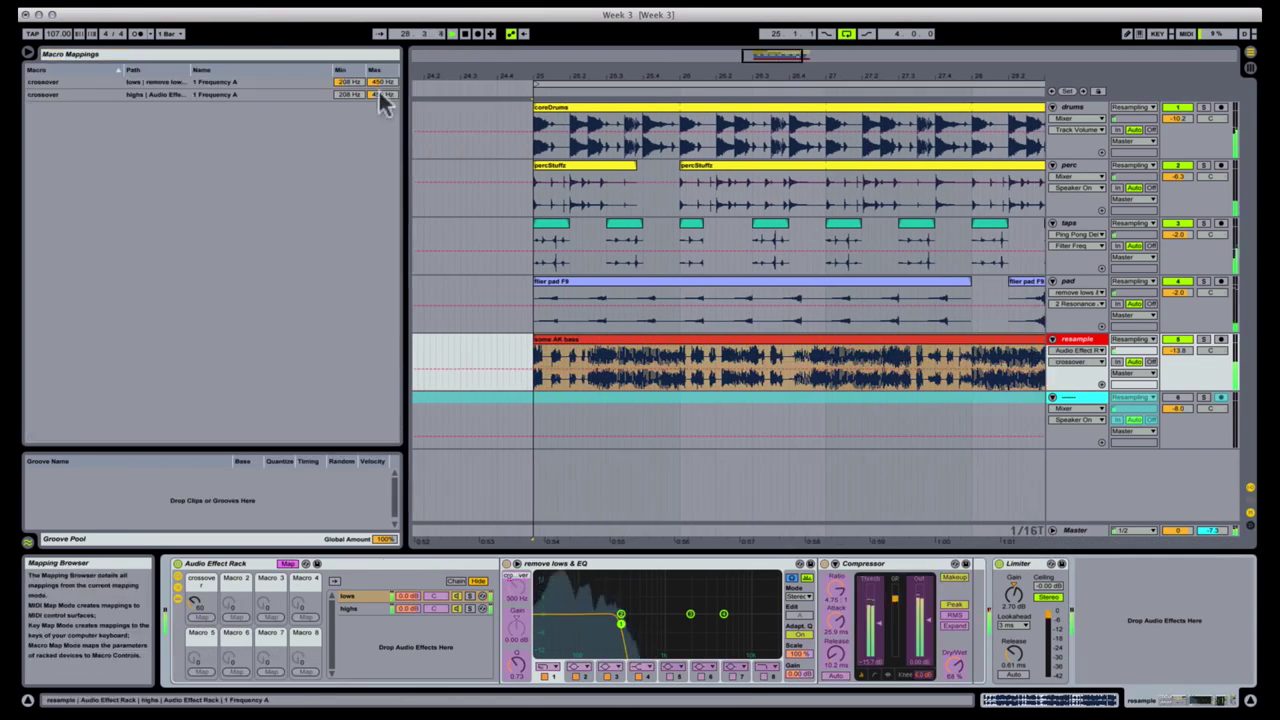
Step: Start recording into the arrangement
left_click(498, 33)
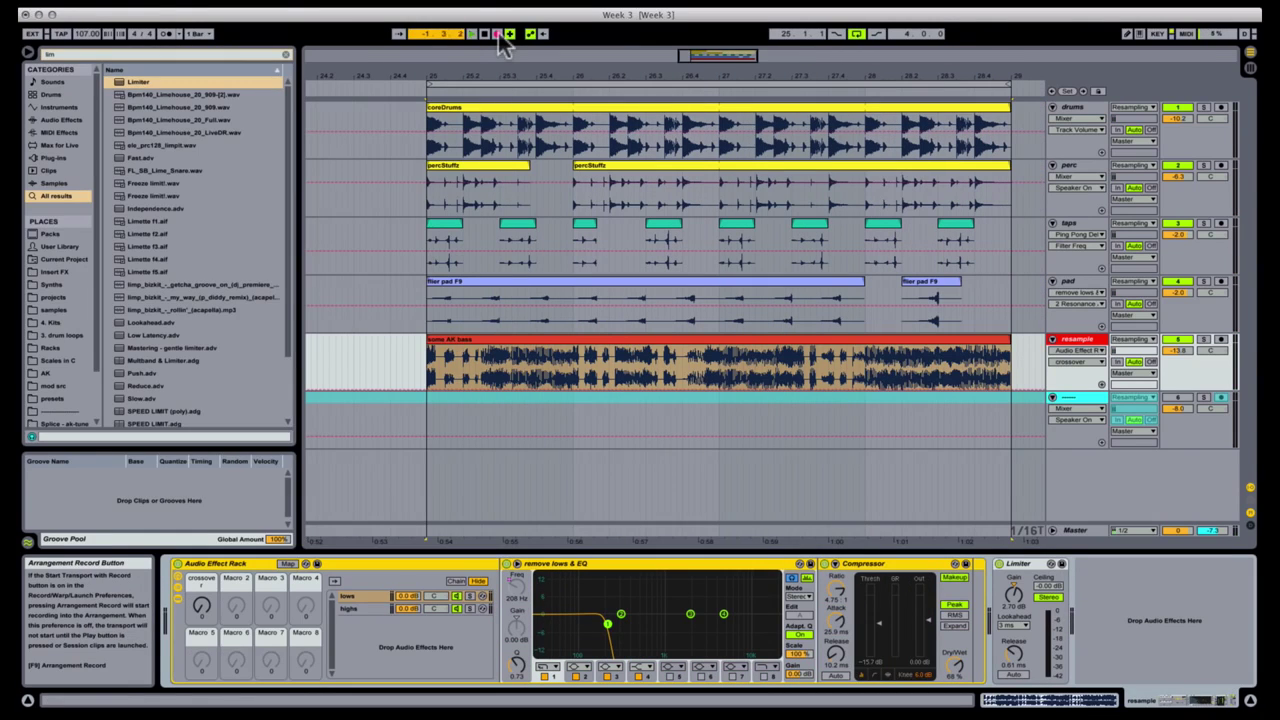